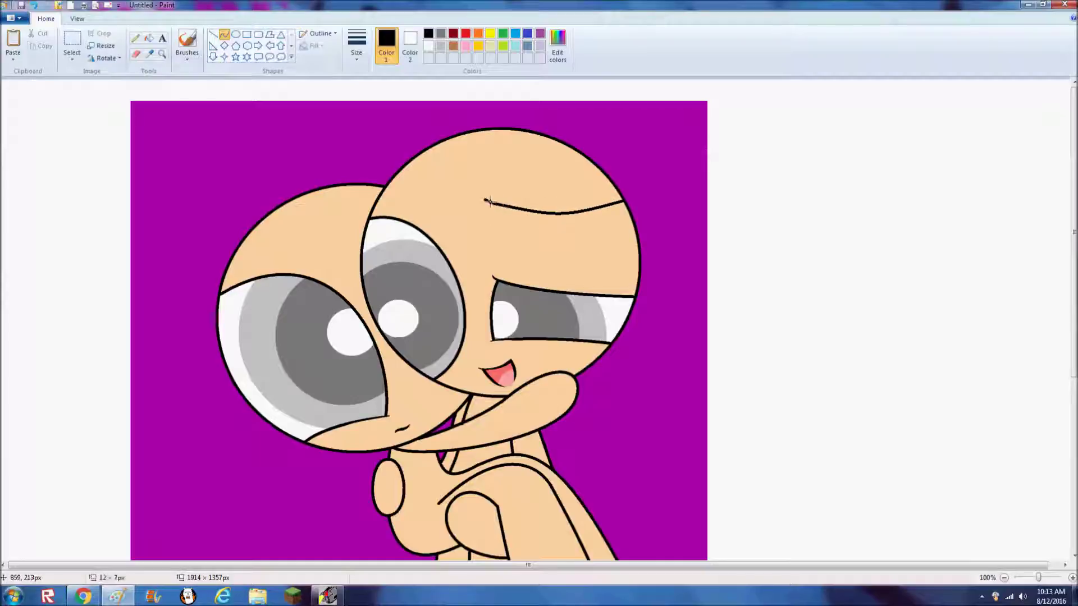
Undo the curved line across the right character's forehead and try a pencil hairline in its place
{"action": "left_click", "coordinate": [35, 5]}
{"action": "left_click", "coordinate": [34, 5]}
{"action": "left_click", "coordinate": [163, 54]}
{"action": "left_click", "coordinate": [529, 229]}
{"action": "left_click", "coordinate": [529, 229]}
{"action": "left_click", "coordinate": [136, 38]}
{"action": "scroll", "coordinate": [864, 348], "scroll_direction": "down", "scroll_amount": 3}
{"action": "left_click_drag", "start_coordinate": [867, 376], "coordinate": [655, 386]}
{"action": "left_click", "coordinate": [34, 5]}
Outline a jagged fringe and a spiky tuft on the right character's head with a thicker black pencil line
{"action": "left_click", "coordinate": [356, 49]}
{"action": "left_click", "coordinate": [381, 148]}
{"action": "mouse_move", "coordinate": [863, 336]}
{"action": "left_mouse_down"}
{"action": "mouse_move", "coordinate": [735, 365]}
{"action": "mouse_move", "coordinate": [755, 320]}
{"action": "mouse_move", "coordinate": [638, 274]}
{"action": "mouse_move", "coordinate": [351, 300]}
{"action": "mouse_move", "coordinate": [156, 204]}
{"action": "mouse_move", "coordinate": [125, 153]}
{"action": "left_mouse_up"}
{"action": "scroll", "coordinate": [125, 154], "scroll_direction": "up", "scroll_amount": 5}
{"action": "mouse_move", "coordinate": [124, 350]}
{"action": "left_mouse_down"}
{"action": "mouse_move", "coordinate": [130, 268]}
{"action": "mouse_move", "coordinate": [233, 187]}
{"action": "mouse_move", "coordinate": [238, 220]}
{"action": "mouse_move", "coordinate": [339, 347]}
{"action": "left_mouse_up"}
Fill the right character's hair inside the head outline black and touch up the gap beside the tuft with the pencil
{"action": "left_click", "coordinate": [150, 38]}
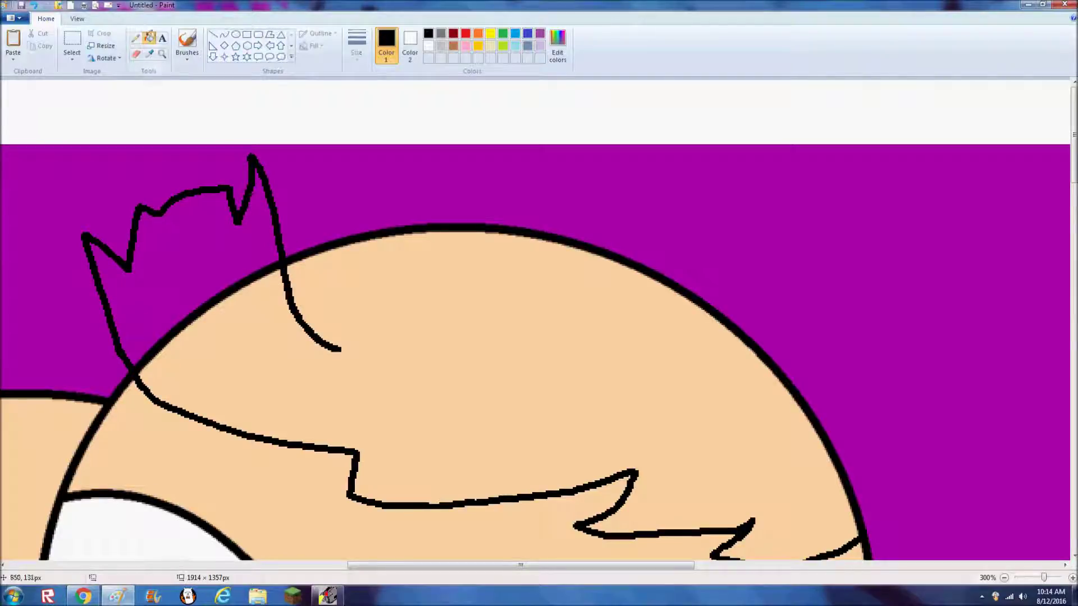
{"action": "left_click", "coordinate": [493, 359]}
{"action": "scroll", "coordinate": [668, 488], "scroll_direction": "down", "scroll_amount": 3}
{"action": "scroll", "coordinate": [668, 488], "scroll_direction": "up", "scroll_amount": 3}
{"action": "left_click", "coordinate": [136, 38]}
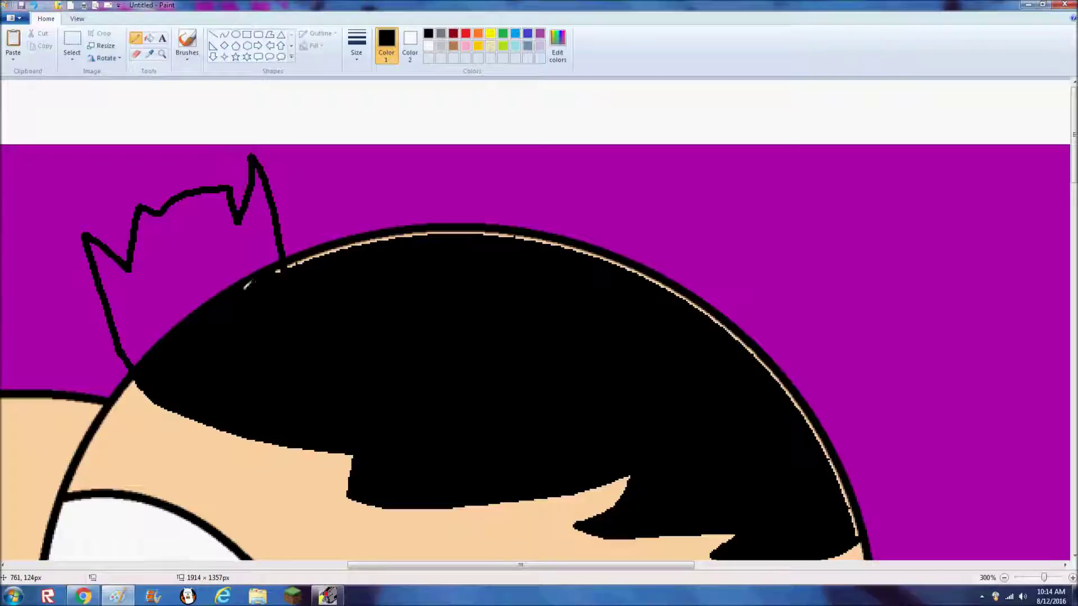
Fill the purple background white and the right character's spiky hair tuft black
{"action": "left_click", "coordinate": [149, 37]}
{"action": "right_click", "coordinate": [522, 192]}
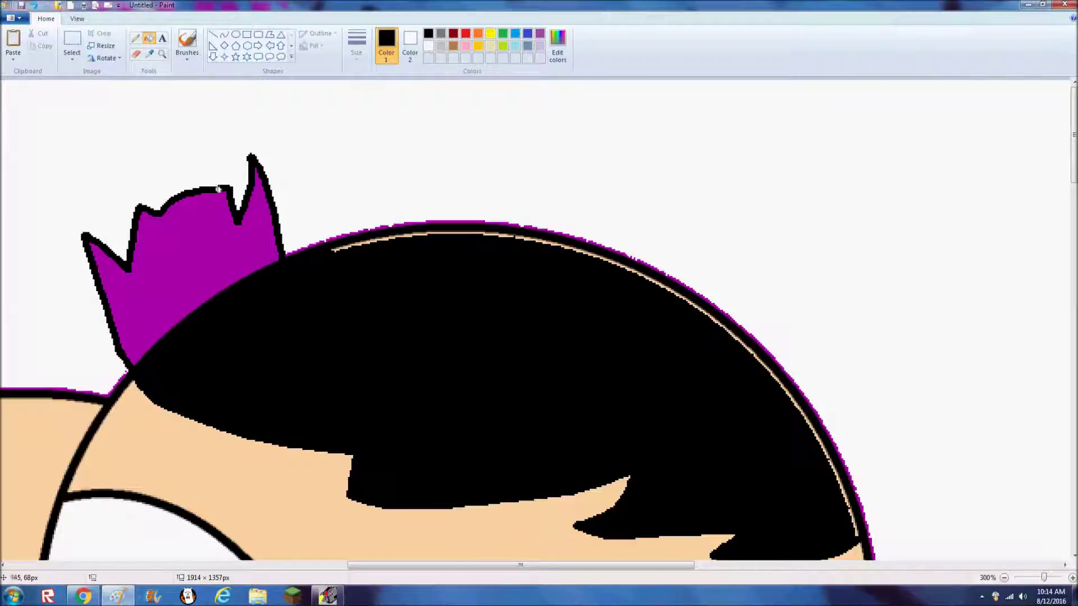
{"action": "left_click", "coordinate": [188, 257]}
Cover the skin-coloured line along the outer edge of the right character's hair with black pencil strokes
{"action": "left_click", "coordinate": [135, 37]}
{"action": "left_click_drag", "start_coordinate": [262, 263], "coordinate": [196, 299]}
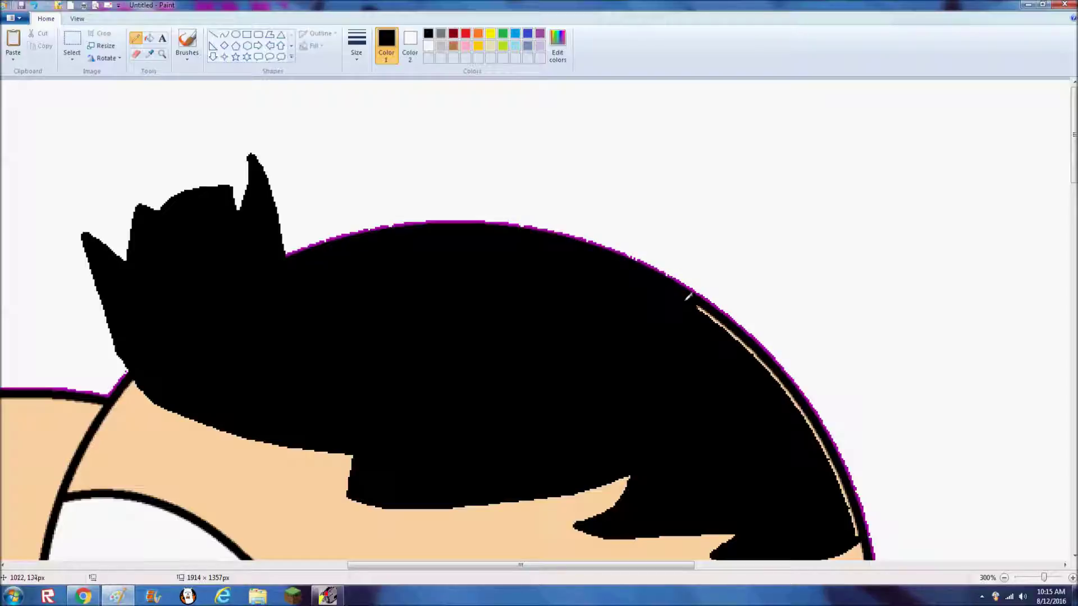
{"action": "left_click_drag", "start_coordinate": [750, 343], "coordinate": [792, 405]}
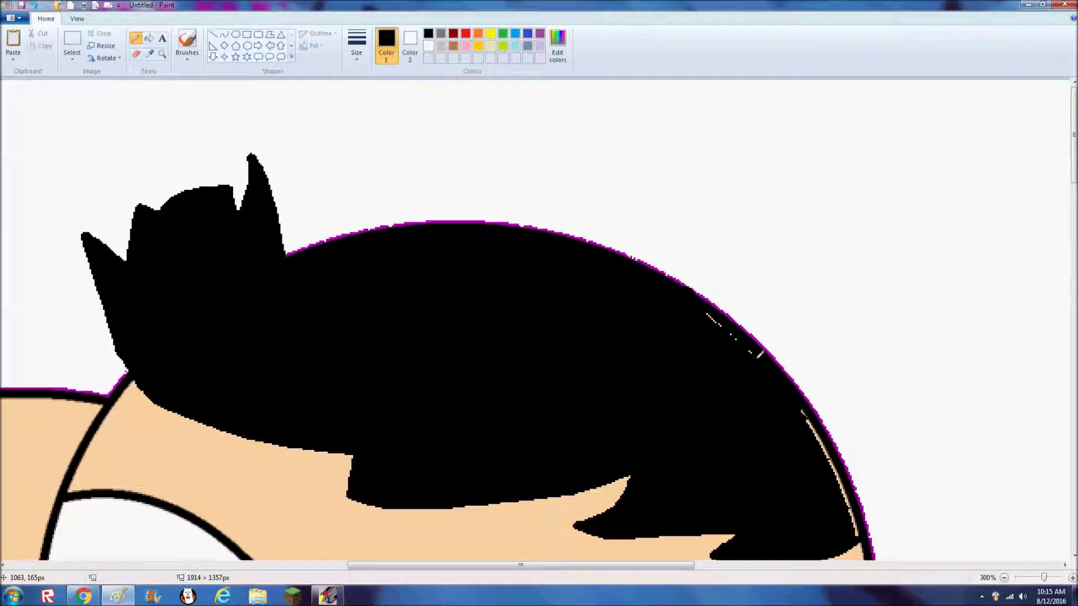
{"action": "left_click_drag", "start_coordinate": [811, 415], "coordinate": [859, 533]}
Fill the light grey iris rings of both of the right character's eyes with brown
{"action": "scroll", "coordinate": [842, 494], "scroll_direction": "down", "scroll_amount": 8}
{"action": "left_click", "coordinate": [453, 45]}
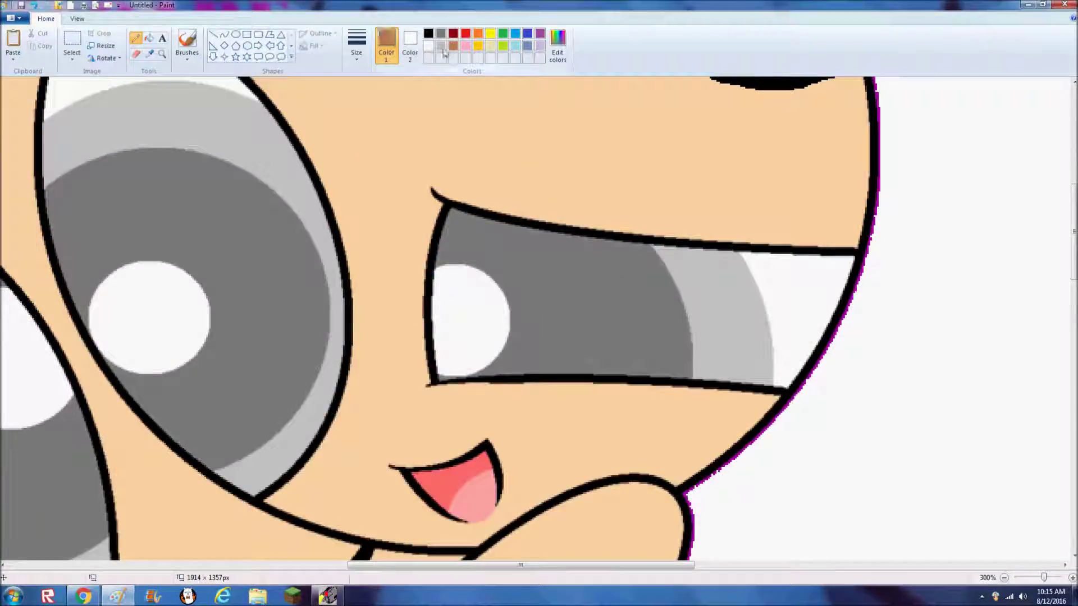
{"action": "left_click", "coordinate": [148, 38]}
{"action": "left_click", "coordinate": [255, 127]}
{"action": "left_click", "coordinate": [766, 338]}
Mix a darker brown and fill the dark grey inner irises of the right character's eyes with it
{"action": "left_click", "coordinate": [558, 48]}
{"action": "left_click_drag", "start_coordinate": [658, 264], "coordinate": [658, 288]}
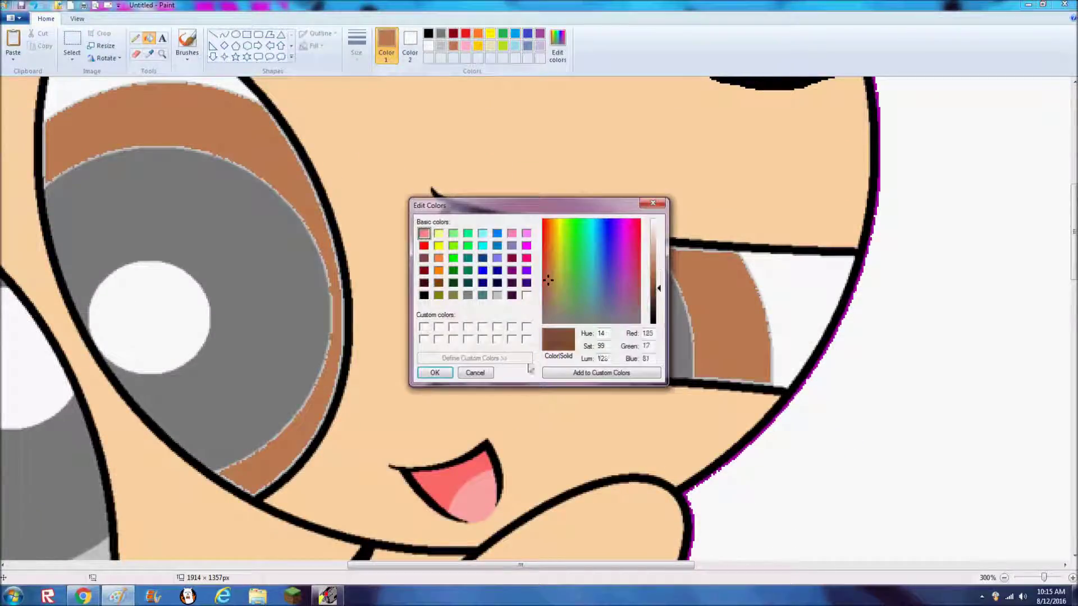
{"action": "left_click", "coordinate": [434, 373]}
{"action": "left_click", "coordinate": [255, 327]}
{"action": "left_click", "coordinate": [564, 317]}
Draw small black glasses with two lenses and a bridge between the right character's eyes using the pencil
{"action": "mouse_move", "coordinate": [596, 566]}
{"action": "left_mouse_down"}
{"action": "mouse_move", "coordinate": [321, 584]}
{"action": "mouse_move", "coordinate": [613, 567]}
{"action": "mouse_move", "coordinate": [600, 567]}
{"action": "left_mouse_up"}
{"action": "left_click", "coordinate": [428, 33]}
{"action": "left_click", "coordinate": [135, 37]}
{"action": "mouse_move", "coordinate": [420, 324]}
{"action": "left_mouse_down"}
{"action": "mouse_move", "coordinate": [480, 296]}
{"action": "mouse_move", "coordinate": [502, 314]}
{"action": "mouse_move", "coordinate": [495, 362]}
{"action": "mouse_move", "coordinate": [428, 378]}
{"action": "mouse_move", "coordinate": [407, 362]}
{"action": "mouse_move", "coordinate": [419, 328]}
{"action": "mouse_move", "coordinate": [348, 346]}
{"action": "mouse_move", "coordinate": [345, 329]}
{"action": "mouse_move", "coordinate": [228, 307]}
{"action": "mouse_move", "coordinate": [231, 346]}
{"action": "mouse_move", "coordinate": [332, 362]}
{"action": "left_mouse_up"}
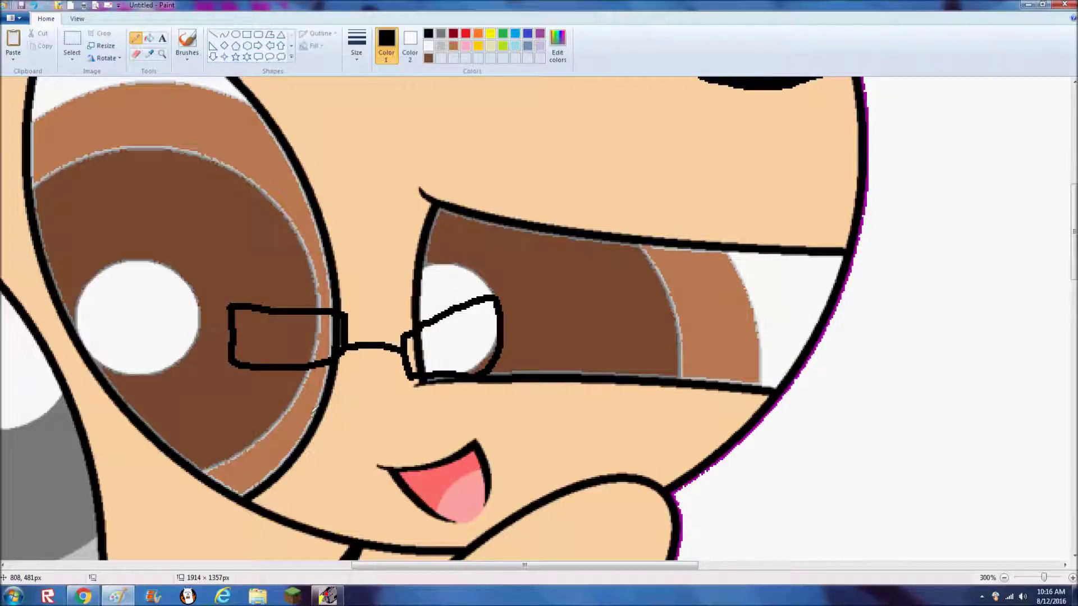
Fill the dark grey inner iris of the left character's large eye with indigo
{"action": "scroll", "coordinate": [309, 331], "scroll_direction": "down", "scroll_amount": 5}
{"action": "scroll", "coordinate": [314, 393], "scroll_direction": "up", "scroll_amount": 1}
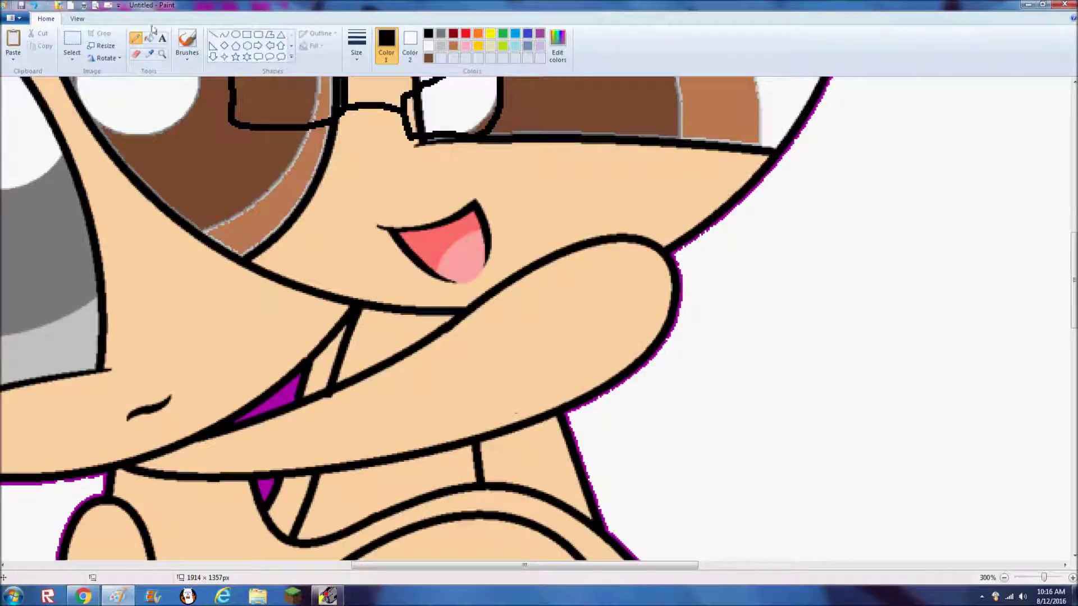
{"action": "scroll", "coordinate": [325, 540], "scroll_direction": "up", "scroll_amount": 4}
{"action": "scroll", "coordinate": [324, 540], "scroll_direction": "left", "scroll_amount": 5}
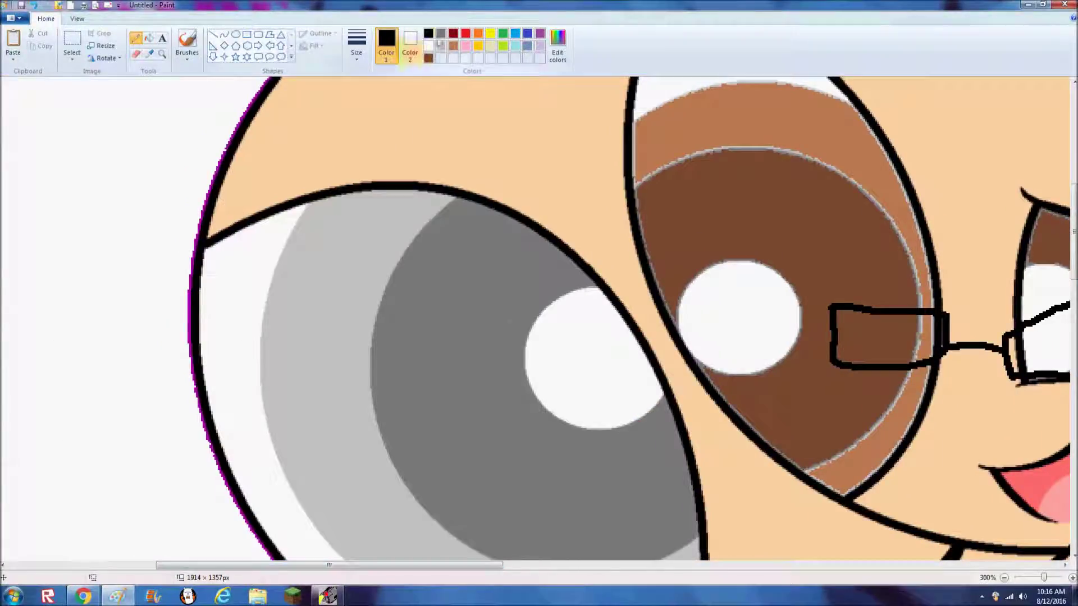
{"action": "left_click", "coordinate": [528, 34]}
{"action": "left_click", "coordinate": [149, 39]}
{"action": "left_click", "coordinate": [429, 314]}
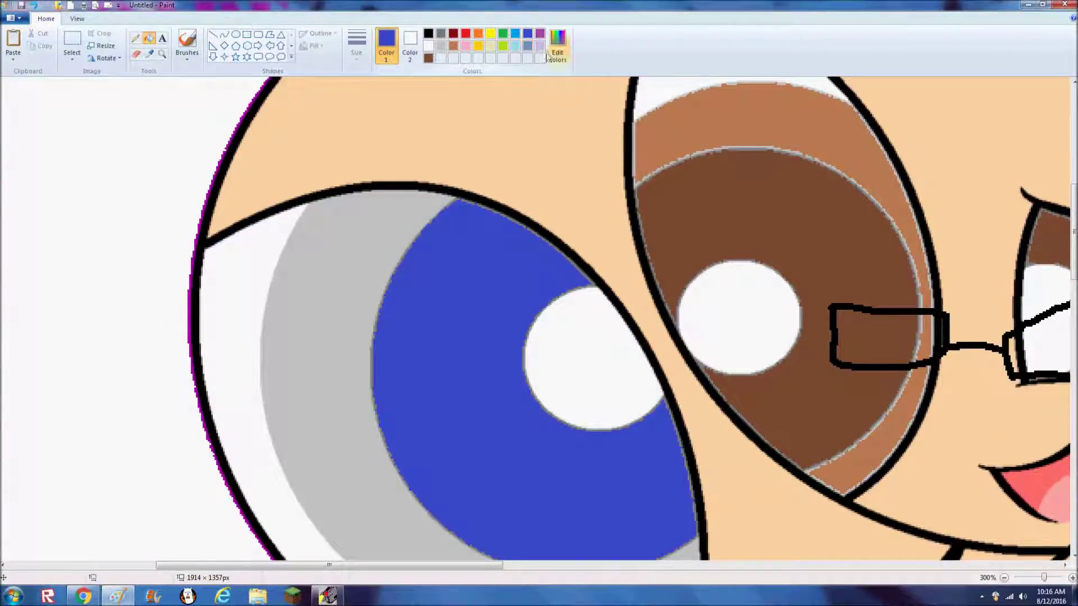
Mix a lighter indigo and fill the light grey iris ring of the left character's eye with it
{"action": "left_click", "coordinate": [557, 46]}
{"action": "left_click", "coordinate": [657, 257]}
{"action": "left_click", "coordinate": [435, 372]}
{"action": "left_click", "coordinate": [366, 364]}
Fill the left character's head, arm and body with turquoise
{"action": "scroll", "coordinate": [367, 393], "scroll_direction": "down", "scroll_amount": 1}
{"action": "left_click", "coordinate": [515, 34]}
{"action": "left_click", "coordinate": [568, 104]}
{"action": "scroll", "coordinate": [589, 162], "scroll_direction": "up", "scroll_amount": 2}
{"action": "scroll", "coordinate": [610, 218], "scroll_direction": "down", "scroll_amount": 5}
{"action": "left_click", "coordinate": [708, 464]}
{"action": "left_click", "coordinate": [34, 5]}
{"action": "left_click_drag", "start_coordinate": [346, 566], "coordinate": [494, 566]}
{"action": "left_click", "coordinate": [598, 312]}
{"action": "left_click", "coordinate": [375, 426]}
{"action": "scroll", "coordinate": [404, 381], "scroll_direction": "up", "scroll_amount": 4}
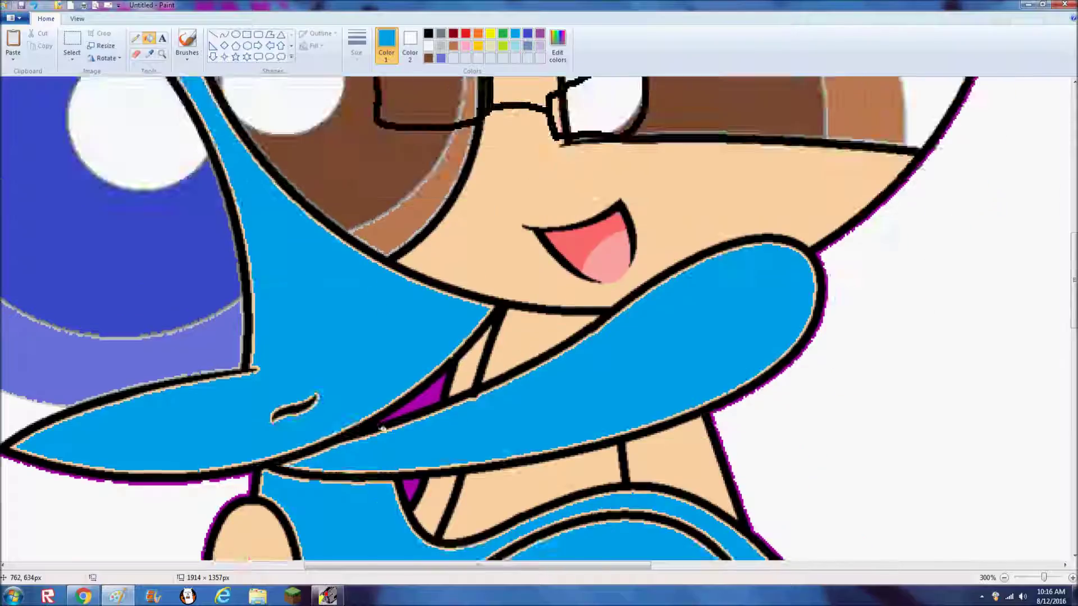
Draw a tall pointed ear with overlapping inner and outer edges in black on top of the left character's head
{"action": "left_click_drag", "start_coordinate": [1043, 578], "coordinate": [1025, 577]}
{"action": "left_click", "coordinate": [162, 55]}
{"action": "double_click", "coordinate": [288, 208]}
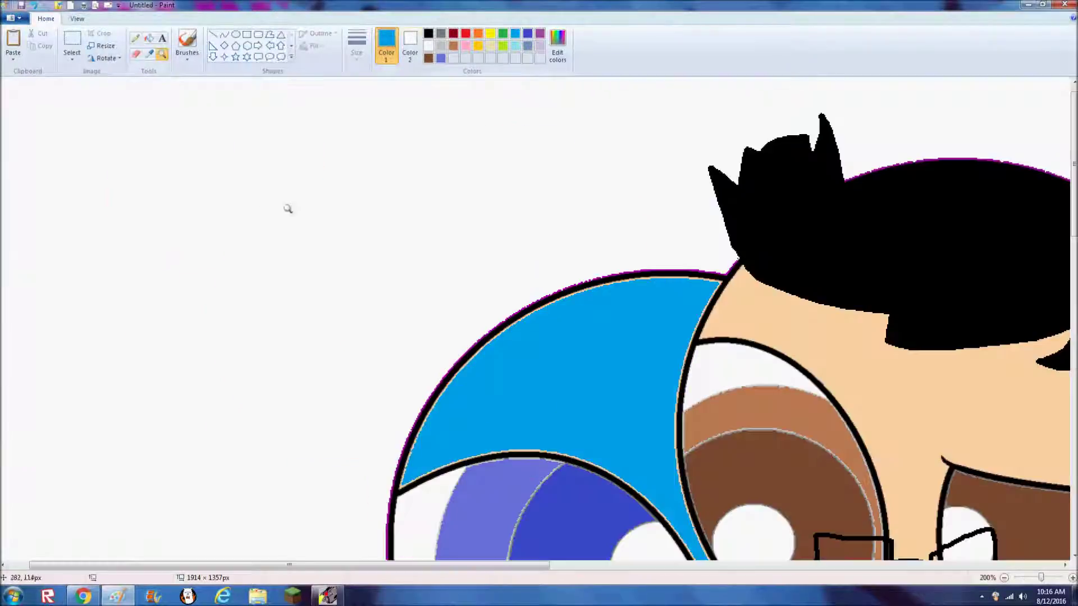
{"action": "left_click", "coordinate": [428, 34]}
{"action": "left_click", "coordinate": [135, 38]}
{"action": "mouse_move", "coordinate": [687, 270]}
{"action": "left_mouse_down"}
{"action": "mouse_move", "coordinate": [640, 131]}
{"action": "mouse_move", "coordinate": [598, 148]}
{"action": "mouse_move", "coordinate": [575, 282]}
{"action": "mouse_move", "coordinate": [573, 185]}
{"action": "mouse_move", "coordinate": [596, 118]}
{"action": "left_mouse_up"}
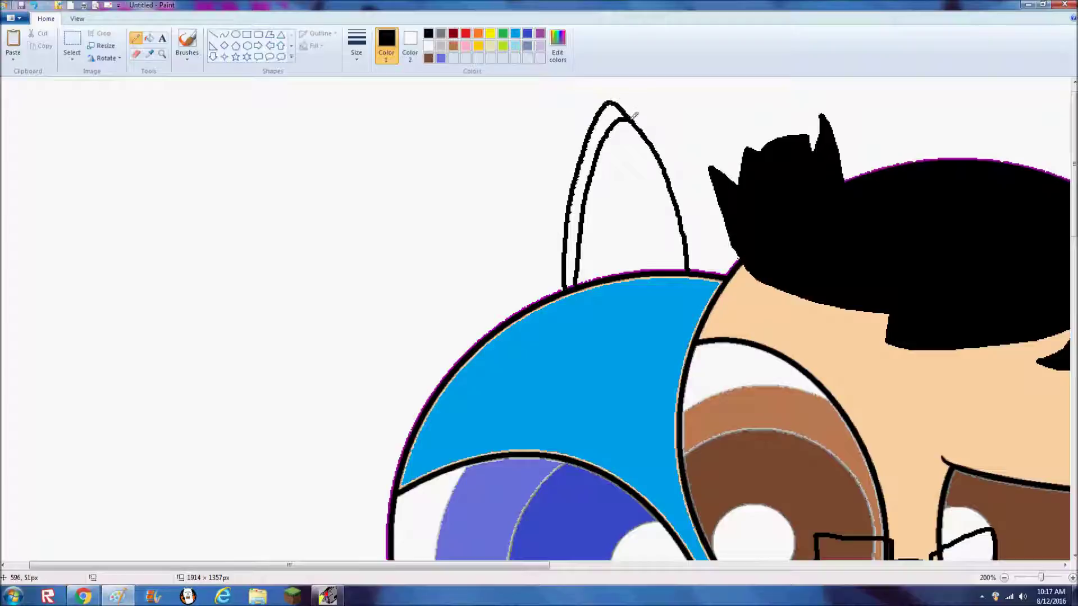
{"action": "left_click_drag", "start_coordinate": [554, 291], "coordinate": [575, 164]}
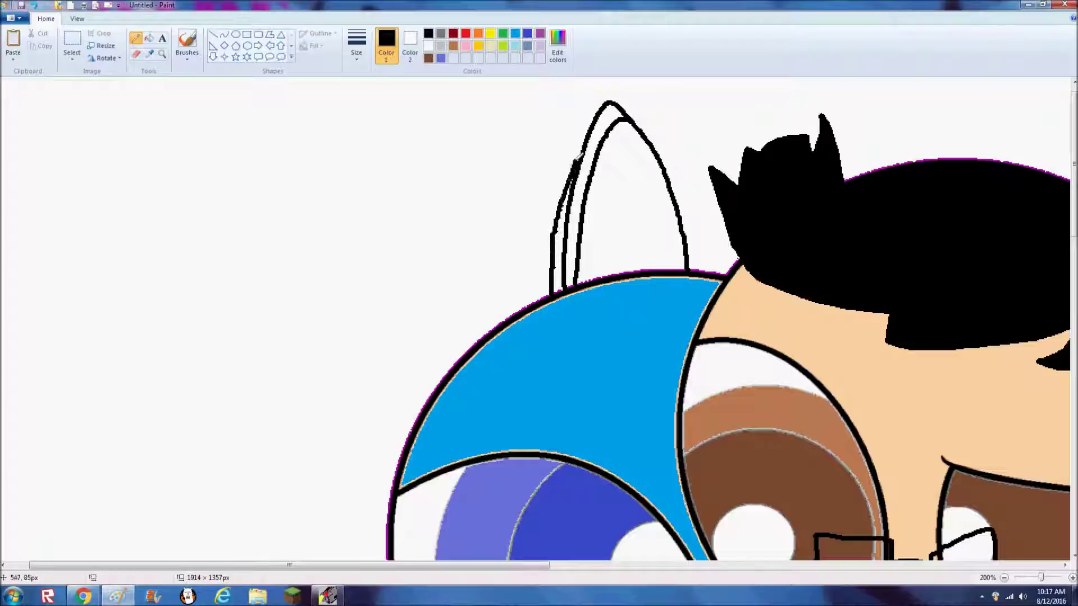
Fill all sections of the left character's pointed ear with turquoise
{"action": "left_click", "coordinate": [514, 34]}
{"action": "left_click", "coordinate": [148, 38]}
{"action": "left_click", "coordinate": [634, 213]}
{"action": "left_click", "coordinate": [586, 214]}
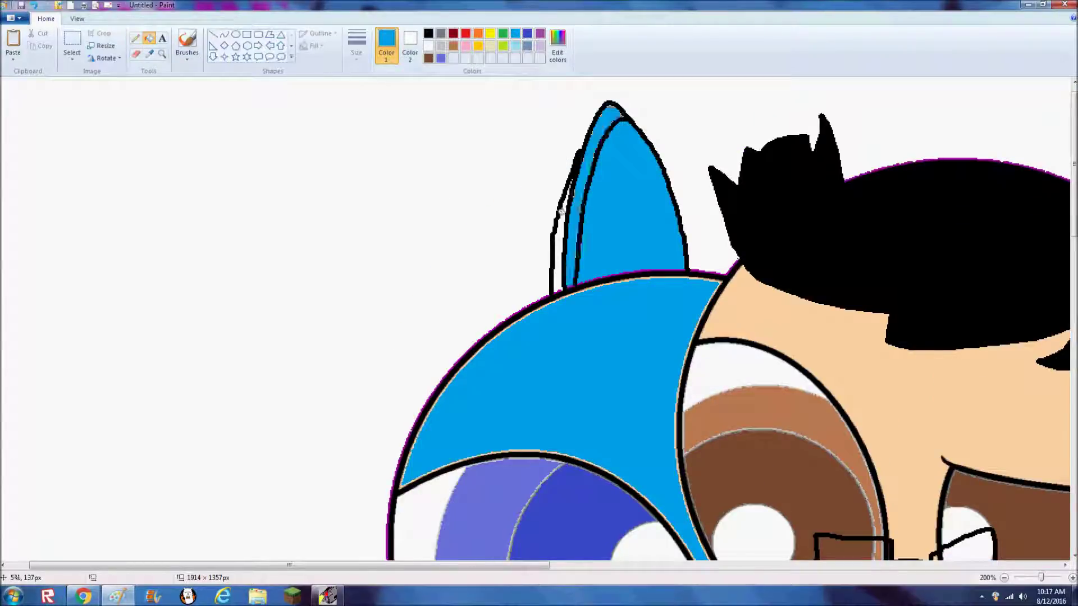
{"action": "left_click", "coordinate": [580, 202]}
{"action": "left_click", "coordinate": [561, 234]}
Draw a black wing-like shape with three long inner panels below the left character's head, beside the hand
{"action": "scroll", "coordinate": [609, 260], "scroll_direction": "down", "scroll_amount": 10}
{"action": "left_click", "coordinate": [428, 33]}
{"action": "left_click", "coordinate": [135, 37]}
{"action": "scroll", "coordinate": [736, 353], "scroll_direction": "up", "scroll_amount": 3}
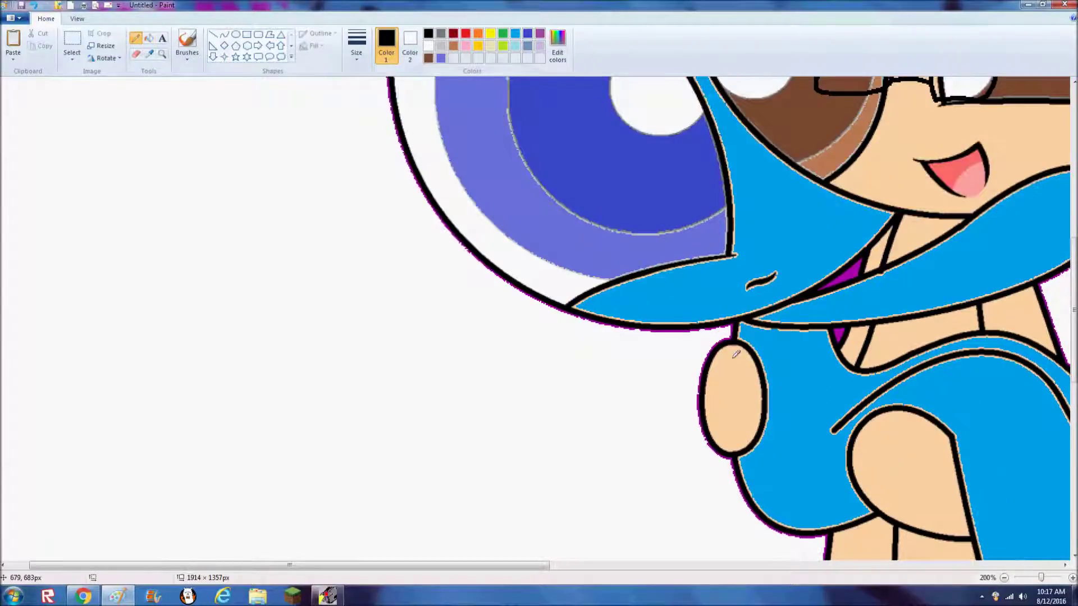
{"action": "mouse_move", "coordinate": [732, 334]}
{"action": "left_mouse_down"}
{"action": "mouse_move", "coordinate": [624, 352]}
{"action": "mouse_move", "coordinate": [527, 303]}
{"action": "mouse_move", "coordinate": [532, 289]}
{"action": "mouse_move", "coordinate": [509, 310]}
{"action": "mouse_move", "coordinate": [518, 310]}
{"action": "mouse_move", "coordinate": [508, 313]}
{"action": "mouse_move", "coordinate": [505, 451]}
{"action": "mouse_move", "coordinate": [579, 555]}
{"action": "mouse_move", "coordinate": [556, 461]}
{"action": "mouse_move", "coordinate": [556, 381]}
{"action": "mouse_move", "coordinate": [580, 366]}
{"action": "mouse_move", "coordinate": [657, 551]}
{"action": "mouse_move", "coordinate": [631, 430]}
{"action": "mouse_move", "coordinate": [632, 371]}
{"action": "mouse_move", "coordinate": [668, 370]}
{"action": "mouse_move", "coordinate": [727, 509]}
{"action": "mouse_move", "coordinate": [738, 506]}
{"action": "mouse_move", "coordinate": [691, 374]}
{"action": "left_mouse_up"}
{"action": "mouse_move", "coordinate": [582, 545]}
{"action": "left_mouse_down"}
{"action": "mouse_move", "coordinate": [642, 545]}
{"action": "mouse_move", "coordinate": [696, 530]}
{"action": "mouse_move", "coordinate": [715, 511]}
{"action": "left_mouse_up"}
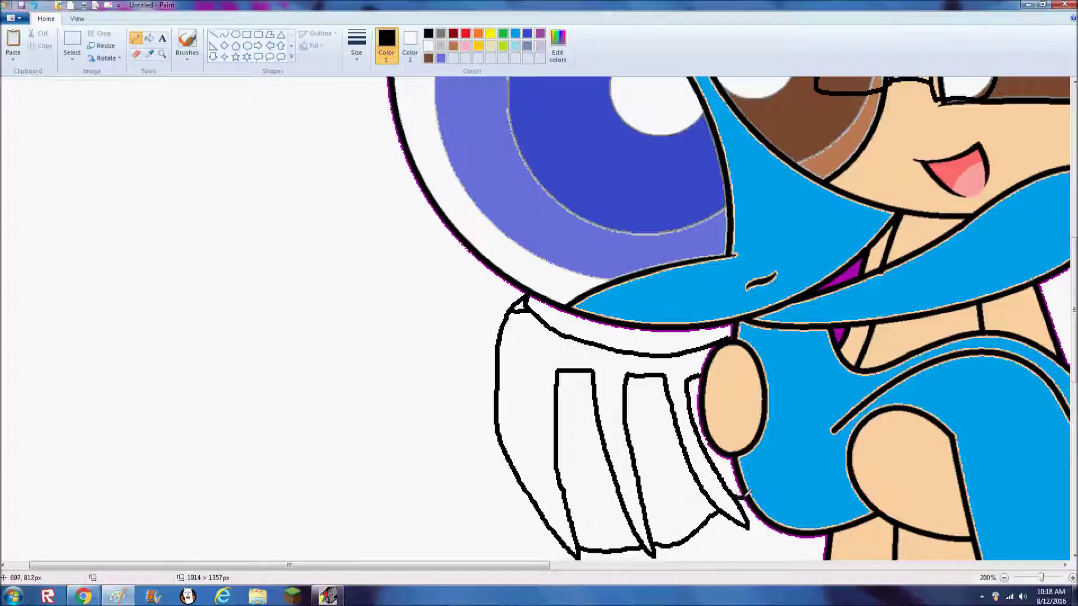
Fill the wing-like shape's frame with turquoise and its three inner panels with light turquoise
{"action": "left_click", "coordinate": [148, 37]}
{"action": "left_click", "coordinate": [514, 33]}
{"action": "left_click", "coordinate": [536, 387]}
{"action": "left_click", "coordinate": [514, 45]}
{"action": "left_click", "coordinate": [585, 464]}
{"action": "left_click", "coordinate": [662, 449]}
{"action": "left_click", "coordinate": [728, 468]}
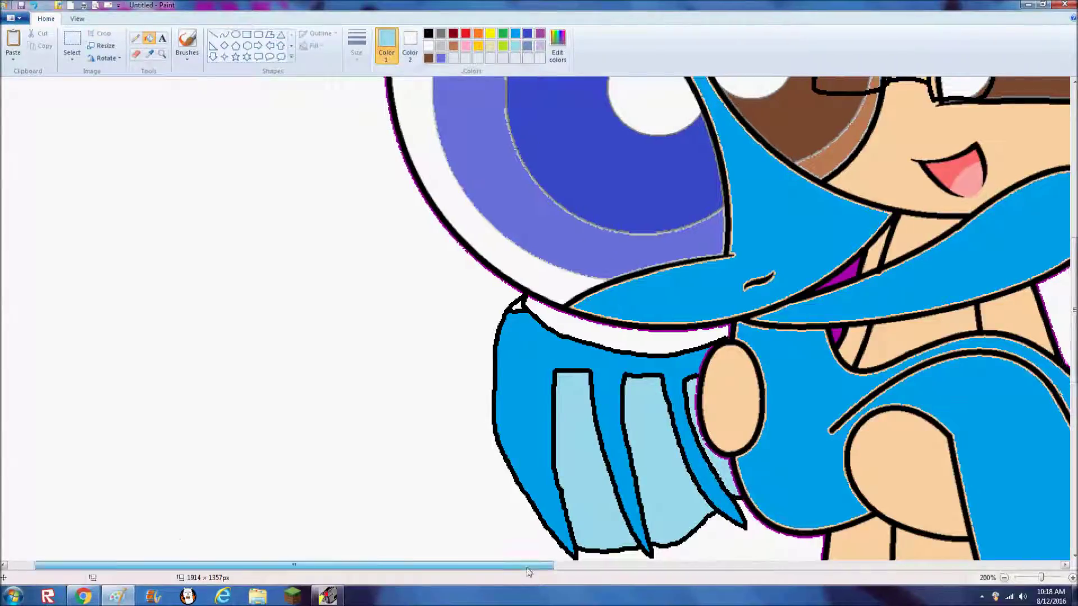
Draw a small black neckline curve and a short sleeve line beneath the right character's chin with the pencil
{"action": "left_click_drag", "start_coordinate": [529, 570], "coordinate": [640, 567]}
{"action": "scroll", "coordinate": [640, 554], "scroll_direction": "up", "scroll_amount": 5}
{"action": "scroll", "coordinate": [640, 555], "scroll_direction": "down", "scroll_amount": 10}
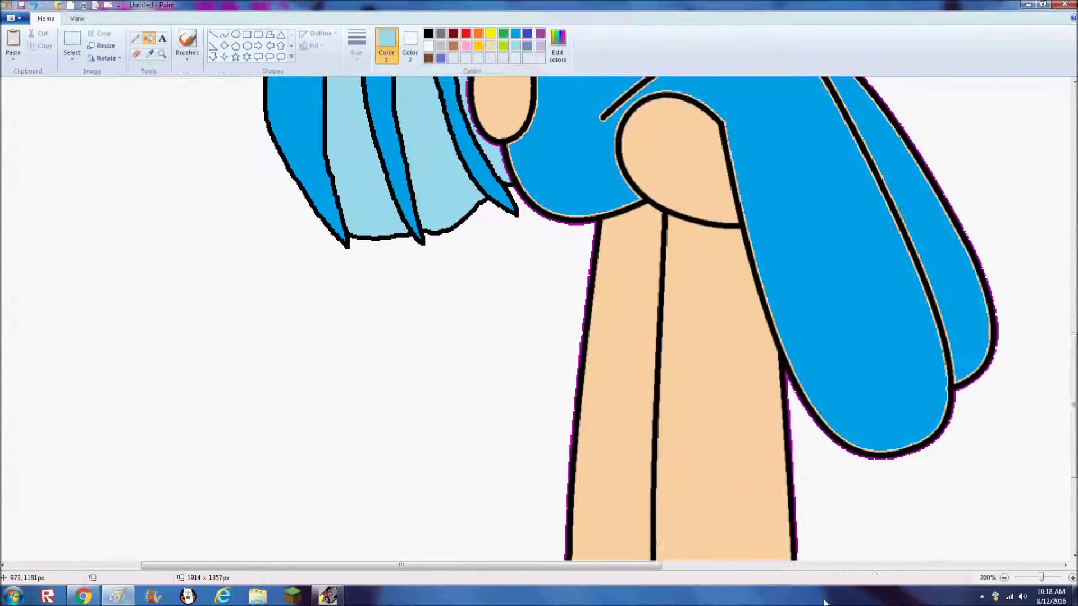
{"action": "scroll", "coordinate": [780, 540], "scroll_direction": "up", "scroll_amount": 6}
{"action": "scroll", "coordinate": [780, 541], "scroll_direction": "up", "scroll_amount": 3}
{"action": "scroll", "coordinate": [780, 540], "scroll_direction": "right", "scroll_amount": 1}
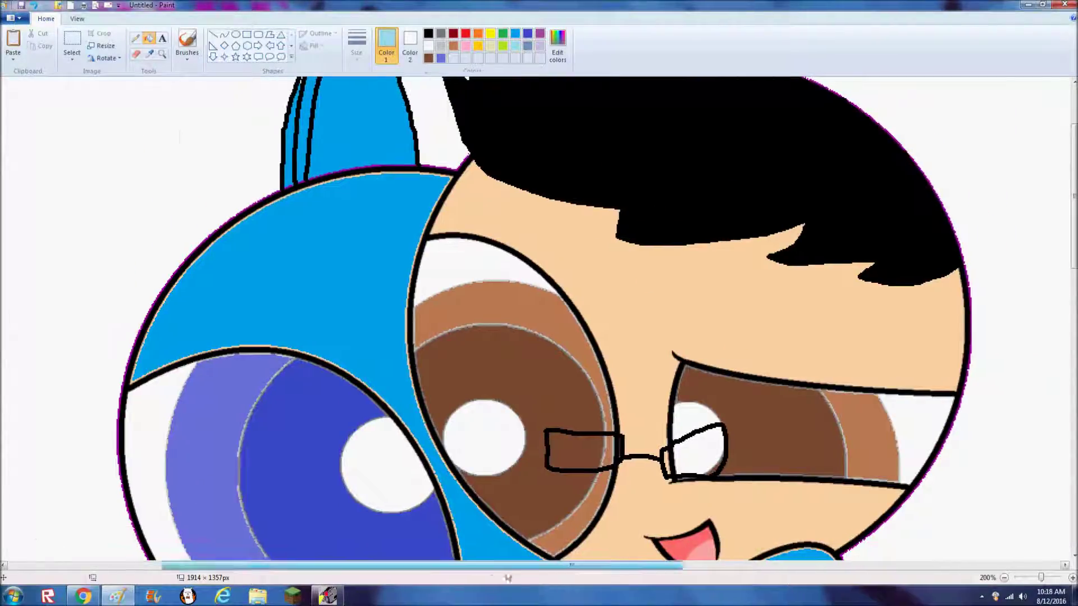
{"action": "scroll", "coordinate": [574, 534], "scroll_direction": "down", "scroll_amount": 4}
{"action": "scroll", "coordinate": [574, 534], "scroll_direction": "right", "scroll_amount": 2}
{"action": "left_click", "coordinate": [429, 33]}
{"action": "left_click", "coordinate": [135, 38]}
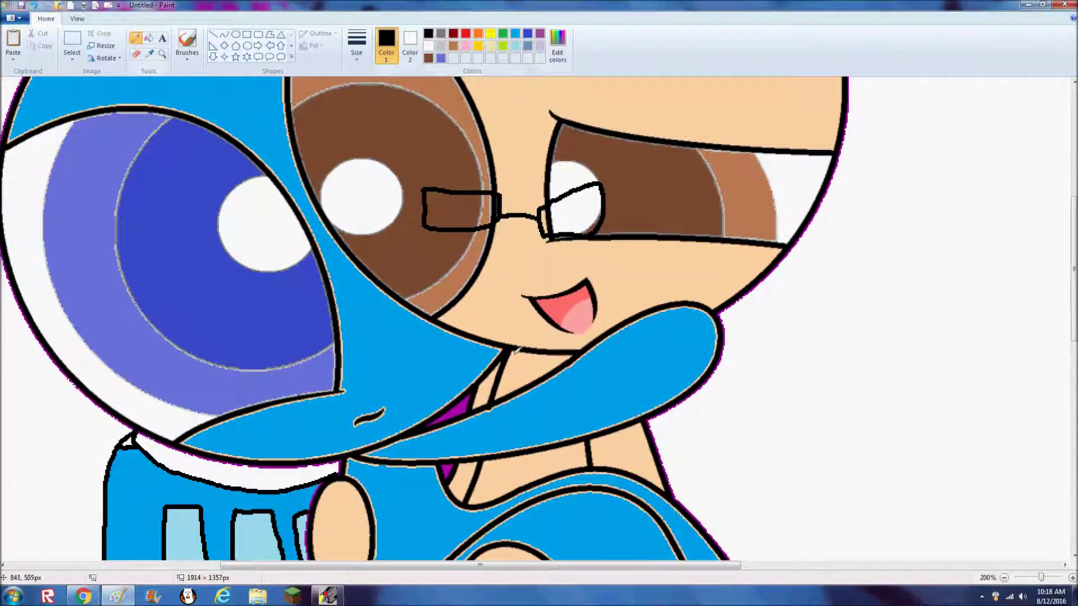
{"action": "scroll", "coordinate": [522, 419], "scroll_direction": "down", "scroll_amount": 2}
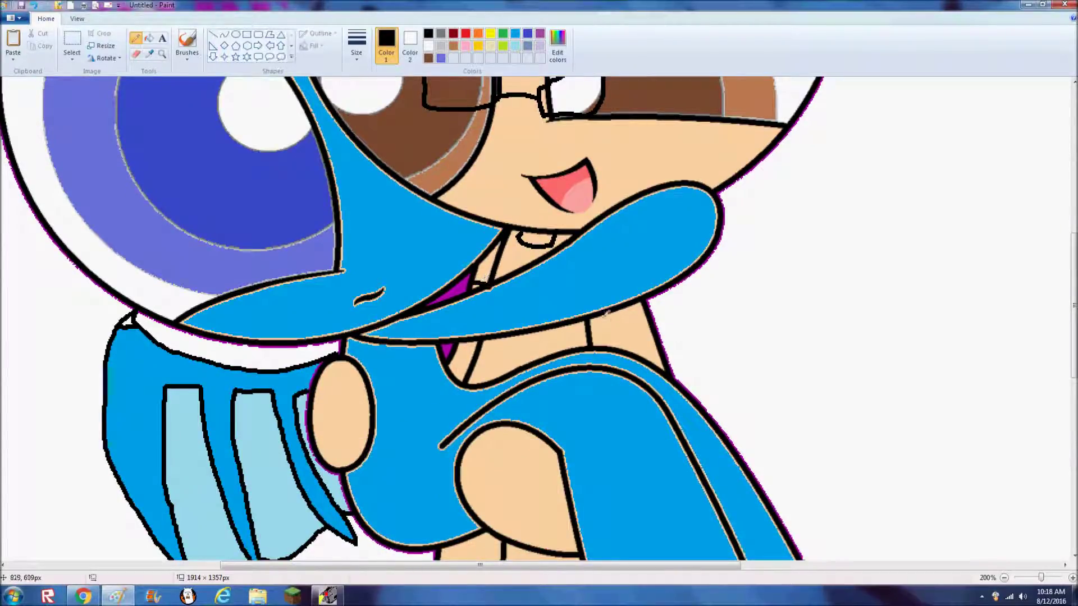
Draw black pencil lines across the right character's ankles and across the waist as a shirt hem
{"action": "scroll", "coordinate": [472, 449], "scroll_direction": "down", "scroll_amount": 10}
{"action": "mouse_move", "coordinate": [424, 422]}
{"action": "left_mouse_down"}
{"action": "mouse_move", "coordinate": [548, 427]}
{"action": "mouse_move", "coordinate": [641, 396]}
{"action": "left_mouse_up"}
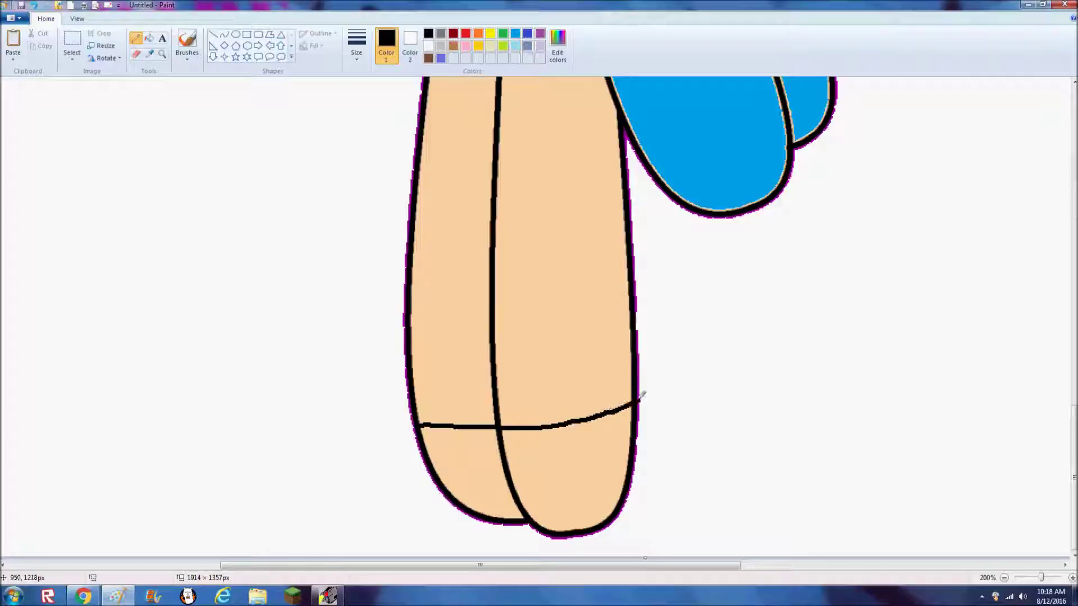
{"action": "scroll", "coordinate": [589, 288], "scroll_direction": "up", "scroll_amount": 8}
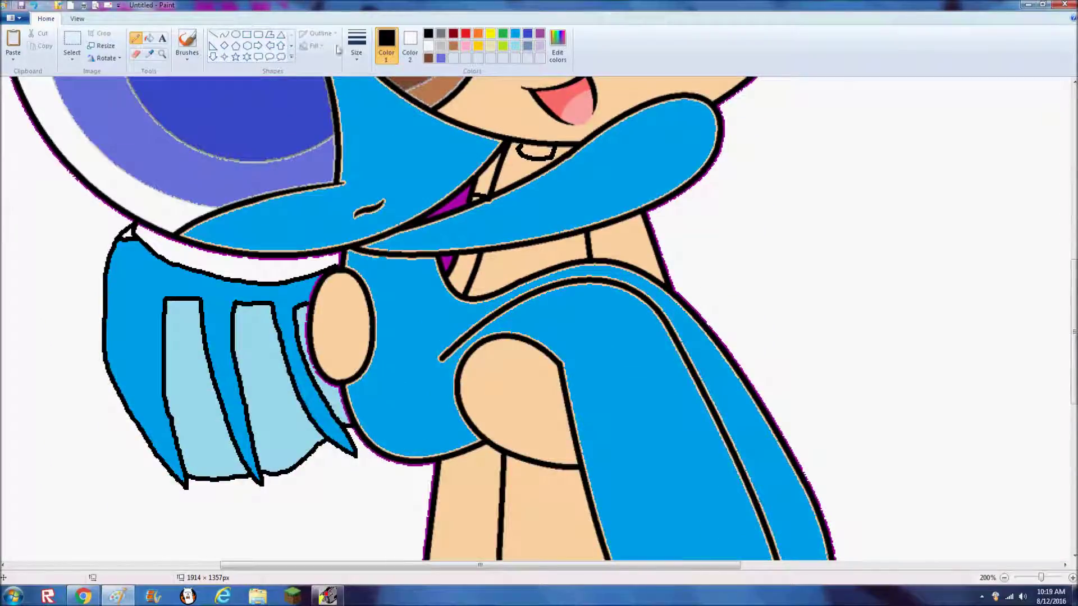
{"action": "left_click_drag", "start_coordinate": [486, 270], "coordinate": [589, 251]}
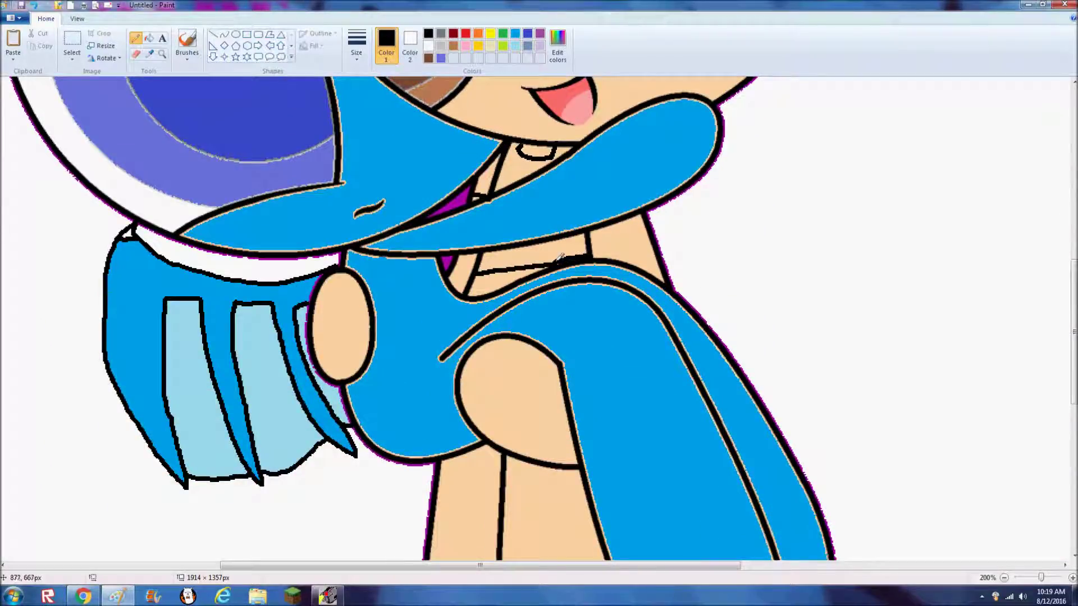
Fill the right character's shirt areas below the neckline and above the hem with black
{"action": "left_click", "coordinate": [148, 38]}
{"action": "left_click", "coordinate": [531, 160]}
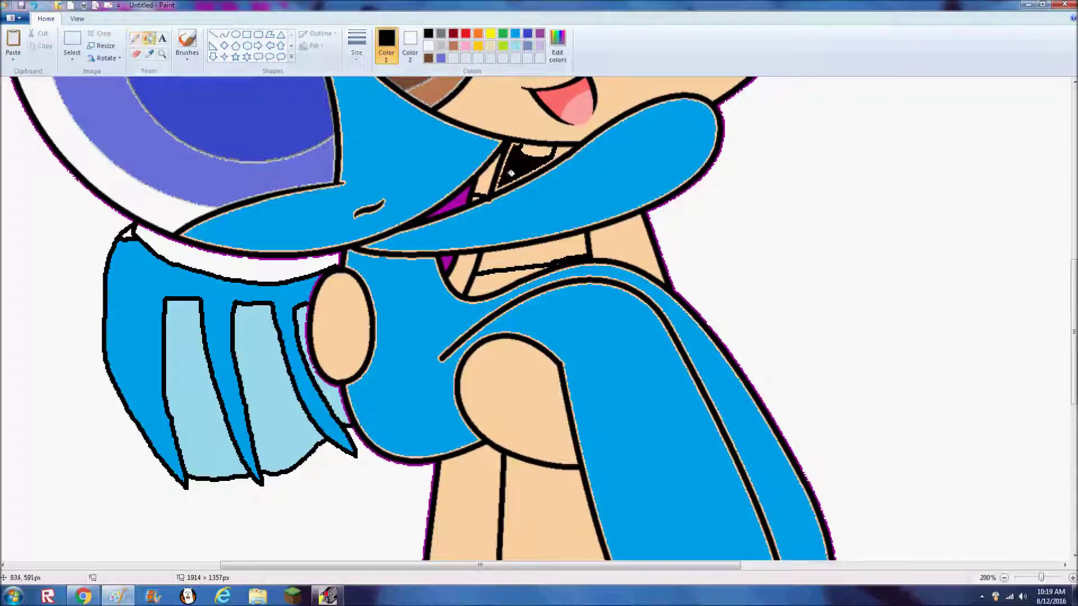
{"action": "left_click", "coordinate": [512, 259]}
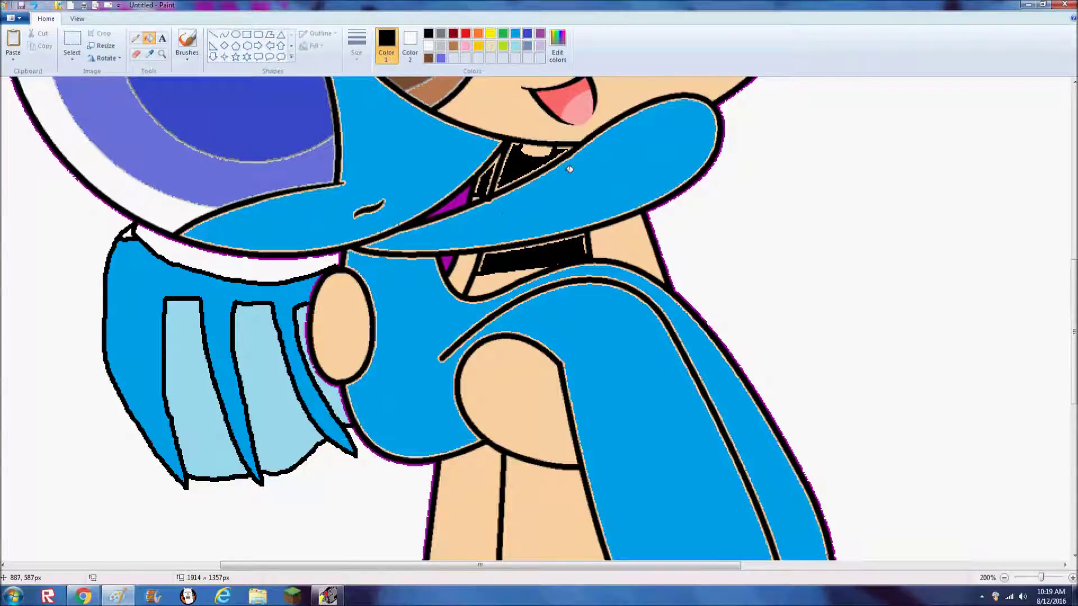
Zoom in to 700% and cover the skin-coloured gaps in the right character's shirt with black pencil strokes
{"action": "scroll", "coordinate": [568, 233], "scroll_direction": "up", "scroll_amount": 3}
{"action": "left_click", "coordinate": [163, 55]}
{"action": "left_click", "coordinate": [534, 309]}
{"action": "left_click", "coordinate": [534, 309]}
{"action": "left_click", "coordinate": [534, 308]}
{"action": "left_click", "coordinate": [534, 308]}
{"action": "left_click", "coordinate": [534, 309]}
{"action": "left_click", "coordinate": [135, 39]}
{"action": "mouse_move", "coordinate": [497, 196]}
{"action": "left_mouse_down"}
{"action": "mouse_move", "coordinate": [470, 204]}
{"action": "mouse_move", "coordinate": [468, 192]}
{"action": "mouse_move", "coordinate": [412, 358]}
{"action": "mouse_move", "coordinate": [675, 210]}
{"action": "left_mouse_up"}
{"action": "mouse_move", "coordinate": [386, 364]}
{"action": "left_mouse_down"}
{"action": "mouse_move", "coordinate": [421, 232]}
{"action": "mouse_move", "coordinate": [440, 226]}
{"action": "mouse_move", "coordinate": [352, 325]}
{"action": "mouse_move", "coordinate": [343, 355]}
{"action": "mouse_move", "coordinate": [504, 383]}
{"action": "mouse_move", "coordinate": [364, 374]}
{"action": "mouse_move", "coordinate": [357, 395]}
{"action": "mouse_move", "coordinate": [392, 333]}
{"action": "mouse_move", "coordinate": [467, 324]}
{"action": "mouse_move", "coordinate": [413, 342]}
{"action": "mouse_move", "coordinate": [358, 385]}
{"action": "mouse_move", "coordinate": [361, 403]}
{"action": "mouse_move", "coordinate": [536, 354]}
{"action": "mouse_move", "coordinate": [479, 327]}
{"action": "mouse_move", "coordinate": [596, 302]}
{"action": "mouse_move", "coordinate": [561, 322]}
{"action": "mouse_move", "coordinate": [707, 276]}
{"action": "left_mouse_up"}
{"action": "scroll", "coordinate": [342, 365], "scroll_direction": "down", "scroll_amount": 6}
{"action": "scroll", "coordinate": [357, 388], "scroll_direction": "up", "scroll_amount": 3}
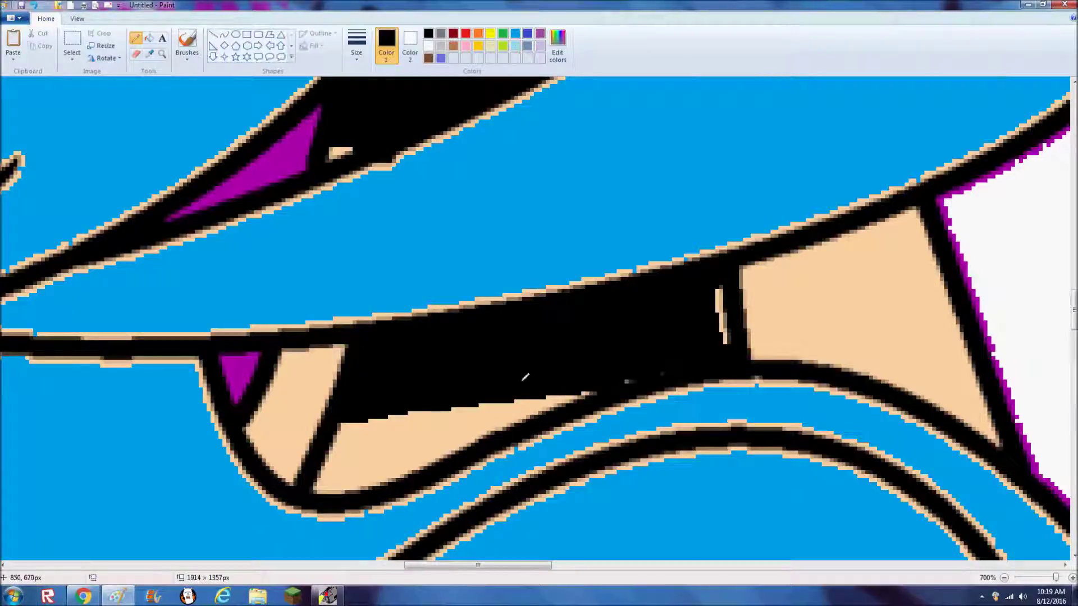
Fill both of the right character's legs above the ankle line with indigo
{"action": "left_click", "coordinate": [527, 33]}
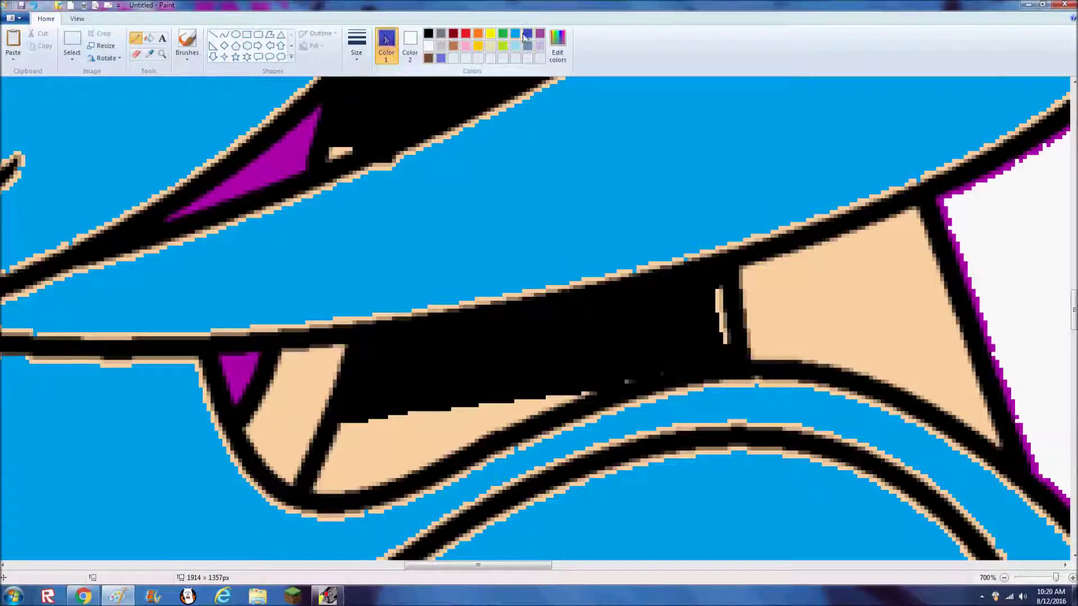
{"action": "left_click", "coordinate": [148, 37]}
{"action": "scroll", "coordinate": [399, 458], "scroll_direction": "down", "scroll_amount": 5}
{"action": "scroll", "coordinate": [399, 459], "scroll_direction": "down", "scroll_amount": 3}
{"action": "left_click", "coordinate": [399, 458]}
{"action": "left_click", "coordinate": [522, 426]}
Paint the skin-coloured strip beneath the right character's shirt hem indigo with the pencil
{"action": "scroll", "coordinate": [522, 426], "scroll_direction": "up", "scroll_amount": 8}
{"action": "left_click", "coordinate": [135, 38]}
{"action": "mouse_move", "coordinate": [341, 415]}
{"action": "left_mouse_down"}
{"action": "mouse_move", "coordinate": [317, 484]}
{"action": "mouse_move", "coordinate": [395, 476]}
{"action": "mouse_move", "coordinate": [597, 393]}
{"action": "left_mouse_up"}
{"action": "scroll", "coordinate": [583, 382], "scroll_direction": "down", "scroll_amount": 10}
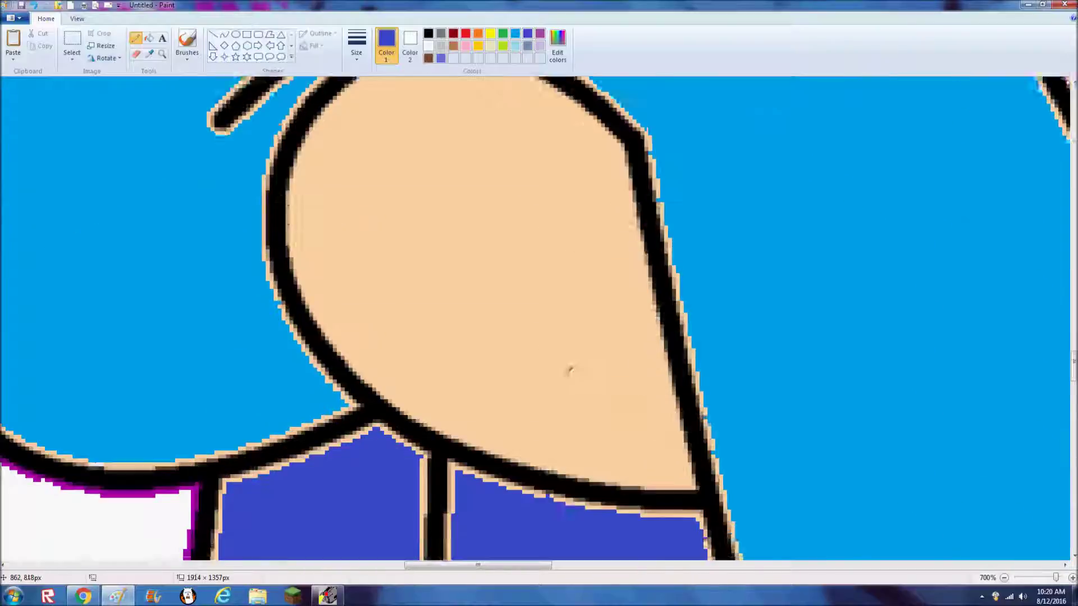
{"action": "mouse_move", "coordinate": [418, 223]}
{"action": "left_mouse_down"}
{"action": "mouse_move", "coordinate": [386, 183]}
{"action": "mouse_move", "coordinate": [290, 227]}
{"action": "mouse_move", "coordinate": [231, 238]}
{"action": "mouse_move", "coordinate": [208, 261]}
{"action": "left_mouse_up"}
{"action": "left_click", "coordinate": [33, 5]}
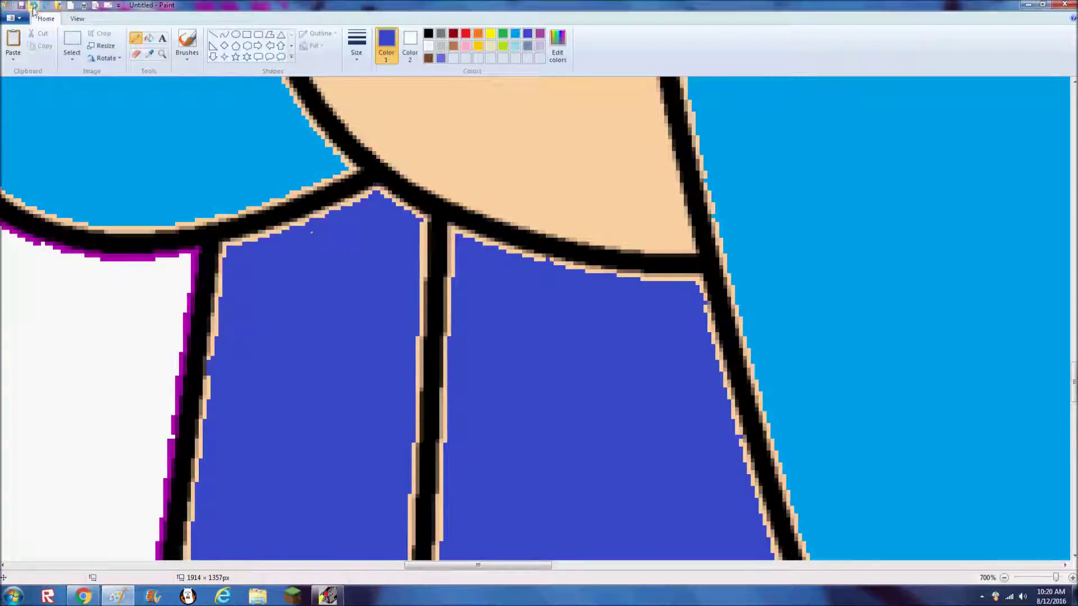
Cover the skin-coloured fringe along the top and outer edge of the right character's left-hand trouser leg with indigo pencil strokes
{"action": "mouse_move", "coordinate": [426, 216]}
{"action": "left_mouse_down"}
{"action": "mouse_move", "coordinate": [371, 185]}
{"action": "mouse_move", "coordinate": [232, 241]}
{"action": "mouse_move", "coordinate": [217, 270]}
{"action": "mouse_move", "coordinate": [203, 517]}
{"action": "mouse_move", "coordinate": [187, 488]}
{"action": "left_mouse_up"}
{"action": "scroll", "coordinate": [187, 482], "scroll_direction": "down", "scroll_amount": 5}
{"action": "left_click_drag", "start_coordinate": [191, 181], "coordinate": [187, 232]}
{"action": "mouse_move", "coordinate": [192, 192]}
{"action": "left_mouse_down"}
{"action": "mouse_move", "coordinate": [178, 363]}
{"action": "mouse_move", "coordinate": [175, 307]}
{"action": "mouse_move", "coordinate": [162, 340]}
{"action": "mouse_move", "coordinate": [170, 444]}
{"action": "mouse_move", "coordinate": [159, 418]}
{"action": "mouse_move", "coordinate": [150, 528]}
{"action": "left_mouse_up"}
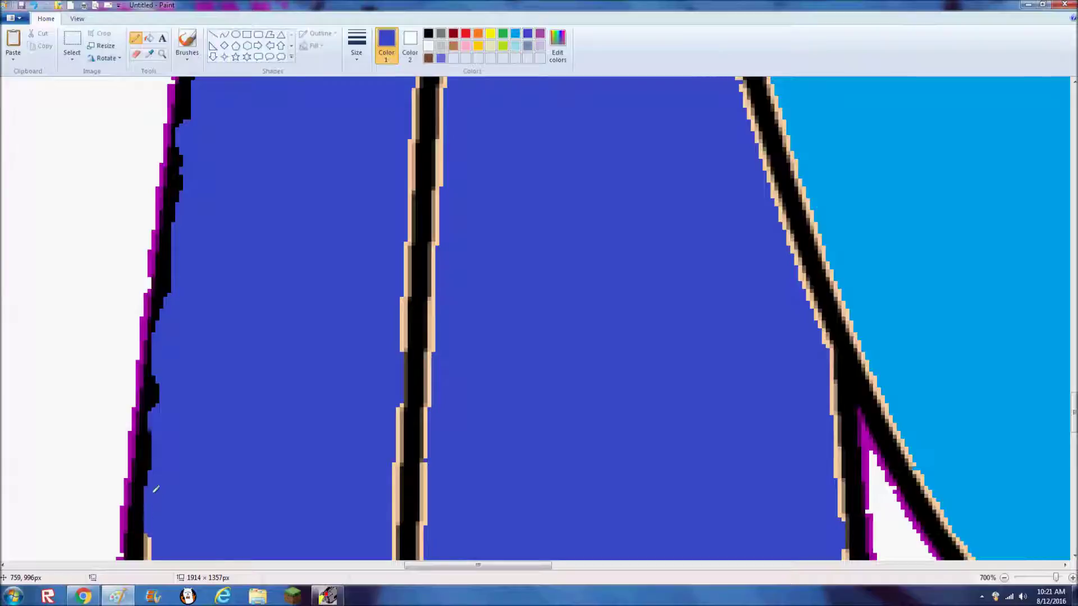
{"action": "scroll", "coordinate": [151, 505], "scroll_direction": "down", "scroll_amount": 3}
{"action": "left_click_drag", "start_coordinate": [151, 328], "coordinate": [148, 441]}
{"action": "left_click_drag", "start_coordinate": [140, 493], "coordinate": [147, 413]}
{"action": "scroll", "coordinate": [140, 417], "scroll_direction": "down", "scroll_amount": 3}
{"action": "left_click_drag", "start_coordinate": [125, 258], "coordinate": [135, 417]}
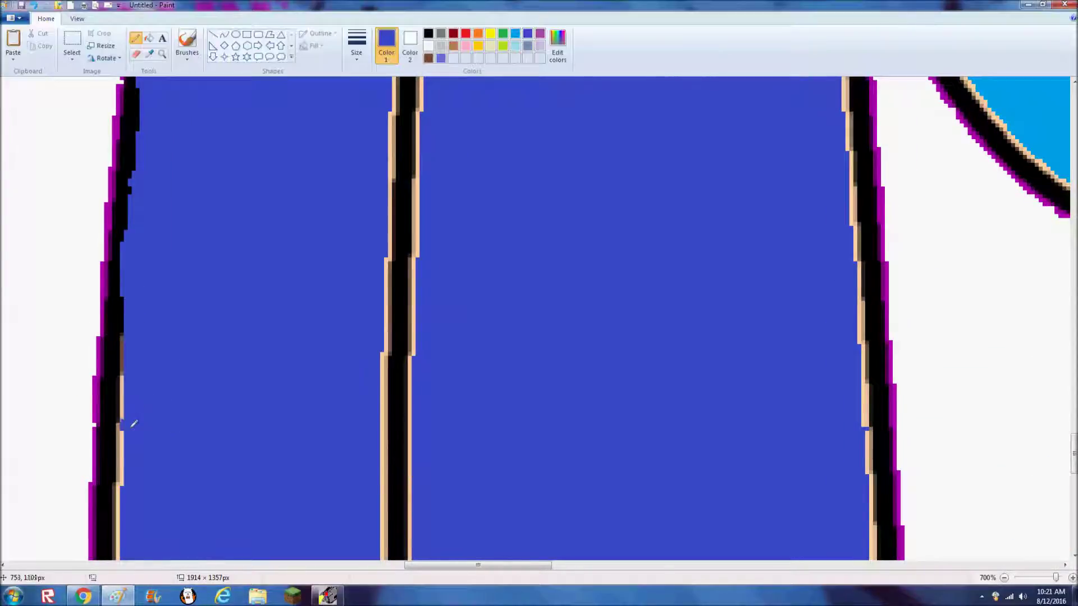
{"action": "scroll", "coordinate": [134, 359], "scroll_direction": "down", "scroll_amount": 2}
{"action": "mouse_move", "coordinate": [120, 289]}
{"action": "left_mouse_down"}
{"action": "mouse_move", "coordinate": [115, 265]}
{"action": "mouse_move", "coordinate": [124, 553]}
{"action": "left_mouse_up"}
{"action": "scroll", "coordinate": [126, 545], "scroll_direction": "down", "scroll_amount": 3}
{"action": "left_click_drag", "start_coordinate": [115, 194], "coordinate": [145, 476]}
{"action": "scroll", "coordinate": [541, 325], "scroll_direction": "up", "scroll_amount": 20}
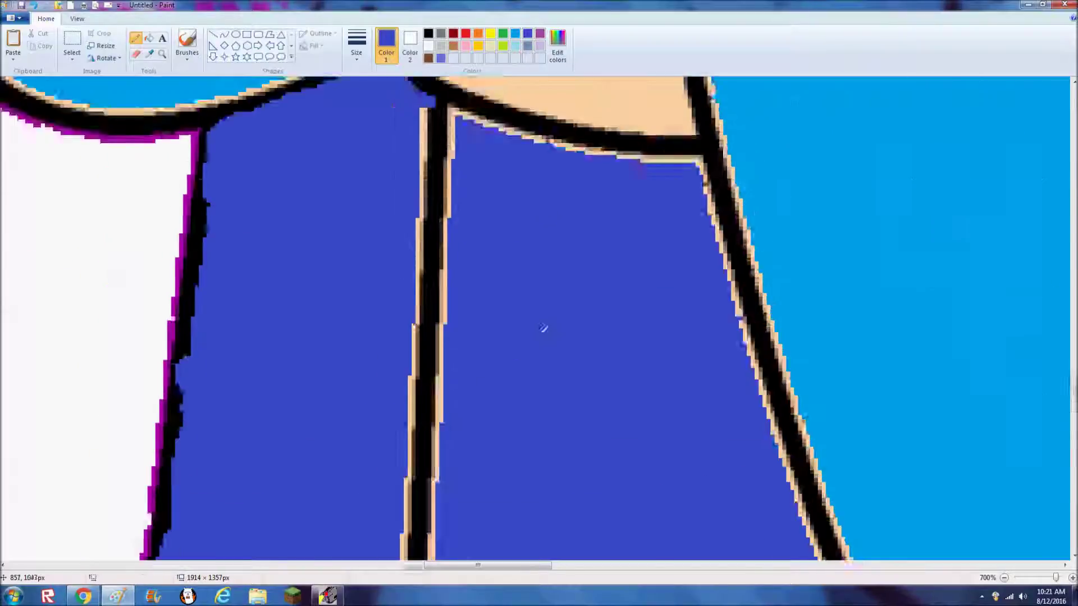
Cover the small skin-coloured gap in the right character's shirt with black and draw a rose-pink letter M across the shirt with the pencil
{"action": "scroll", "coordinate": [542, 321], "scroll_direction": "down", "scroll_amount": 2}
{"action": "left_click", "coordinate": [428, 33]}
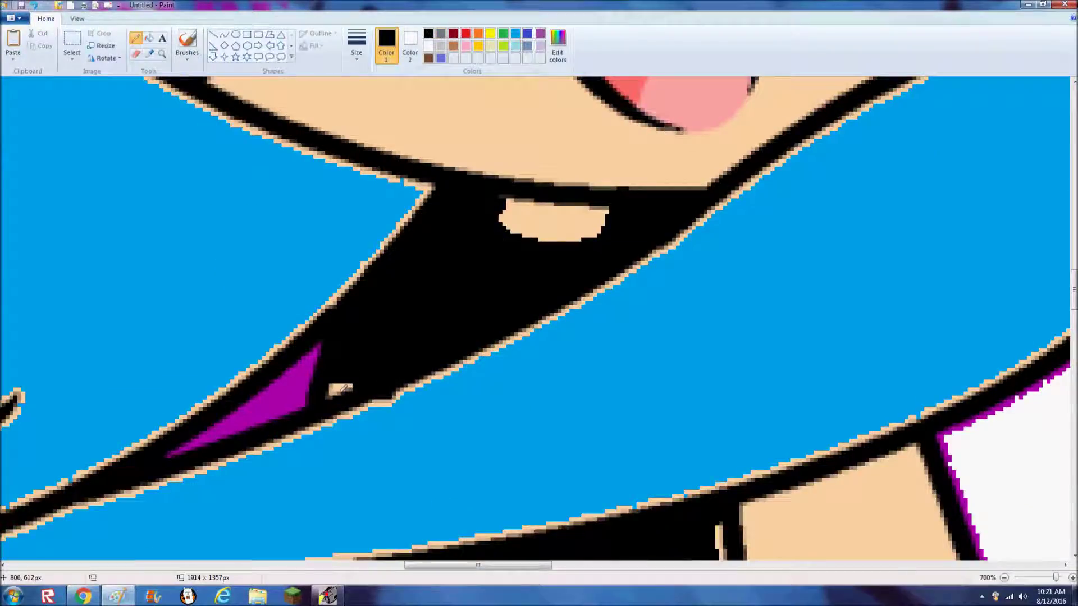
{"action": "left_click", "coordinate": [466, 45]}
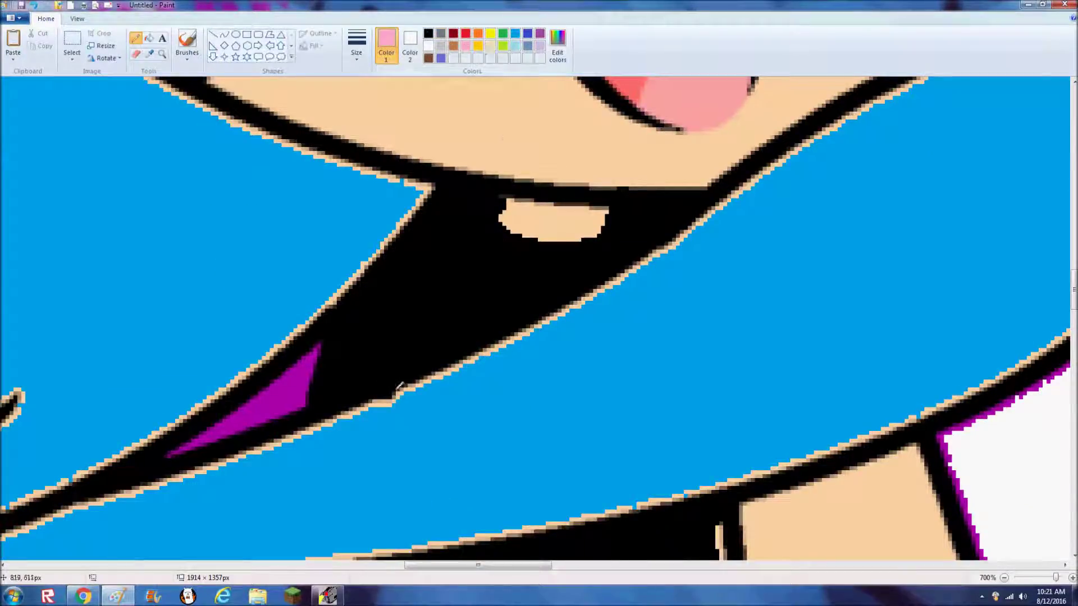
{"action": "mouse_move", "coordinate": [379, 390]}
{"action": "left_mouse_down"}
{"action": "mouse_move", "coordinate": [427, 233]}
{"action": "mouse_move", "coordinate": [474, 345]}
{"action": "mouse_move", "coordinate": [519, 278]}
{"action": "mouse_move", "coordinate": [566, 308]}
{"action": "left_mouse_up"}
{"action": "scroll", "coordinate": [566, 306], "scroll_direction": "down", "scroll_amount": 4}
{"action": "left_click_drag", "start_coordinate": [600, 351], "coordinate": [598, 282]}
{"action": "mouse_move", "coordinate": [397, 367]}
{"action": "left_mouse_down"}
{"action": "mouse_move", "coordinate": [398, 320]}
{"action": "mouse_move", "coordinate": [419, 376]}
{"action": "mouse_move", "coordinate": [421, 318]}
{"action": "left_mouse_up"}
{"action": "scroll", "coordinate": [418, 341], "scroll_direction": "up", "scroll_amount": 4}
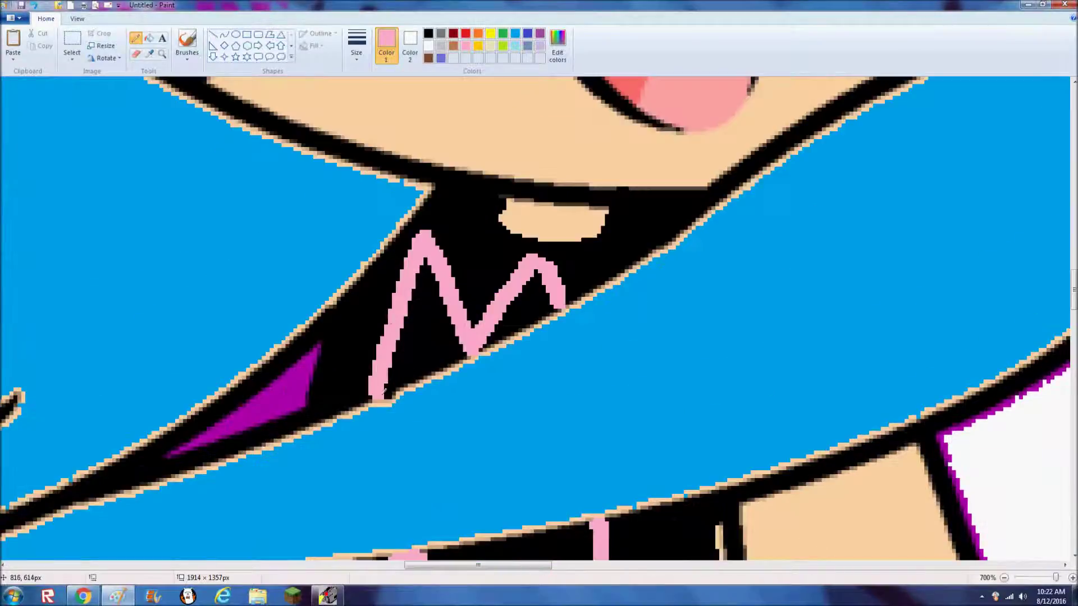
{"action": "mouse_move", "coordinate": [379, 402]}
{"action": "left_mouse_down"}
{"action": "mouse_move", "coordinate": [425, 259]}
{"action": "mouse_move", "coordinate": [451, 326]}
{"action": "mouse_move", "coordinate": [449, 303]}
{"action": "mouse_move", "coordinate": [490, 348]}
{"action": "mouse_move", "coordinate": [475, 355]}
{"action": "mouse_move", "coordinate": [537, 274]}
{"action": "mouse_move", "coordinate": [547, 306]}
{"action": "mouse_move", "coordinate": [554, 297]}
{"action": "mouse_move", "coordinate": [589, 352]}
{"action": "mouse_move", "coordinate": [567, 318]}
{"action": "mouse_move", "coordinate": [587, 287]}
{"action": "mouse_move", "coordinate": [566, 300]}
{"action": "mouse_move", "coordinate": [593, 346]}
{"action": "mouse_move", "coordinate": [595, 299]}
{"action": "mouse_move", "coordinate": [589, 323]}
{"action": "left_mouse_up"}
Cover the skin-coloured sliver beside the M's right leg on the shirt with black pencil strokes, then zoom out to 50%
{"action": "scroll", "coordinate": [555, 295], "scroll_direction": "down", "scroll_amount": 4}
{"action": "left_click", "coordinate": [428, 34]}
{"action": "left_click_drag", "start_coordinate": [722, 278], "coordinate": [636, 375]}
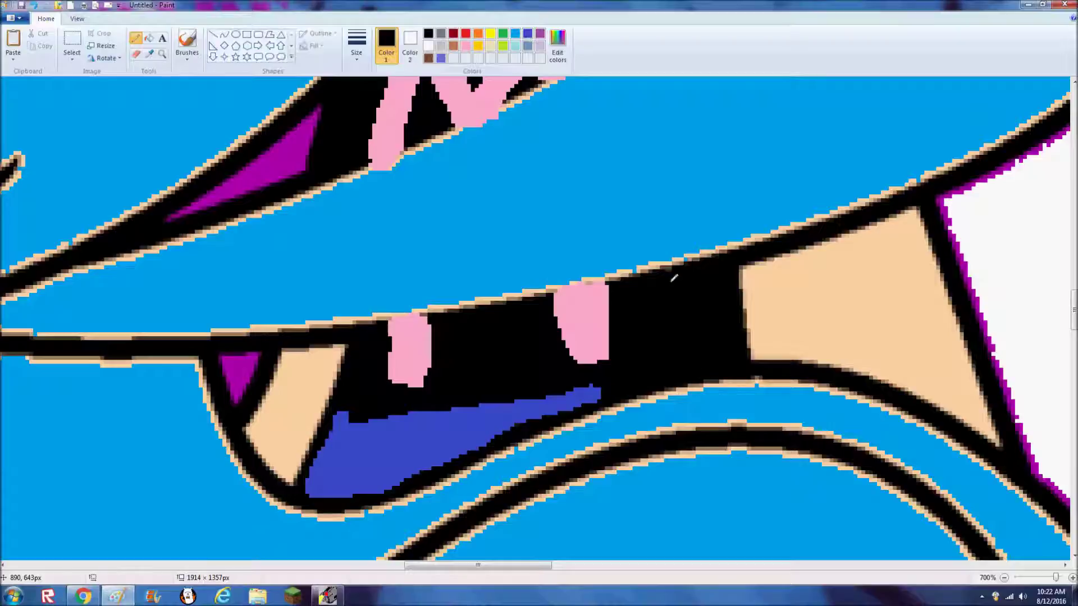
{"action": "scroll", "coordinate": [540, 293], "scroll_direction": "up", "scroll_amount": 3}
{"action": "scroll", "coordinate": [542, 286], "scroll_direction": "down", "scroll_amount": 6}
{"action": "left_click", "coordinate": [1003, 579]}
{"action": "left_click", "coordinate": [1003, 577]}
{"action": "left_click", "coordinate": [1004, 578]}
{"action": "left_click", "coordinate": [1003, 577]}
Try a turquoise text caption "sparkiplier" in the canvas's upper-left corner, then erase it
{"action": "left_click", "coordinate": [163, 38]}
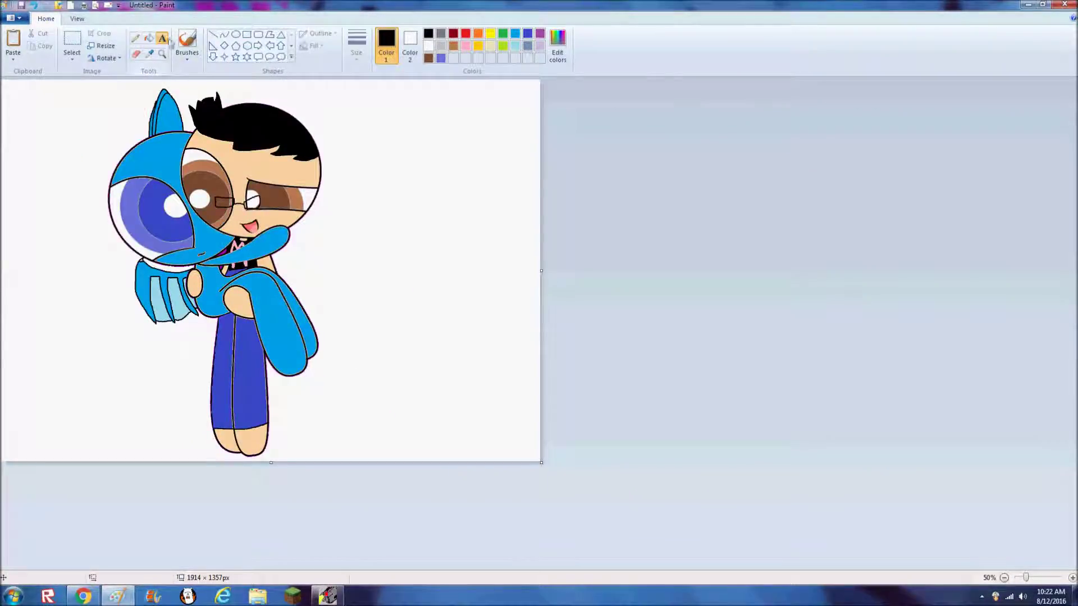
{"action": "scroll", "coordinate": [499, 30], "scroll_direction": "down", "scroll_amount": 1}
{"action": "scroll", "coordinate": [499, 30], "scroll_direction": "up", "scroll_amount": 1}
{"action": "left_click", "coordinate": [515, 33]}
{"action": "left_click", "coordinate": [9, 90]}
{"action": "type", "text": "sparkiplier"}
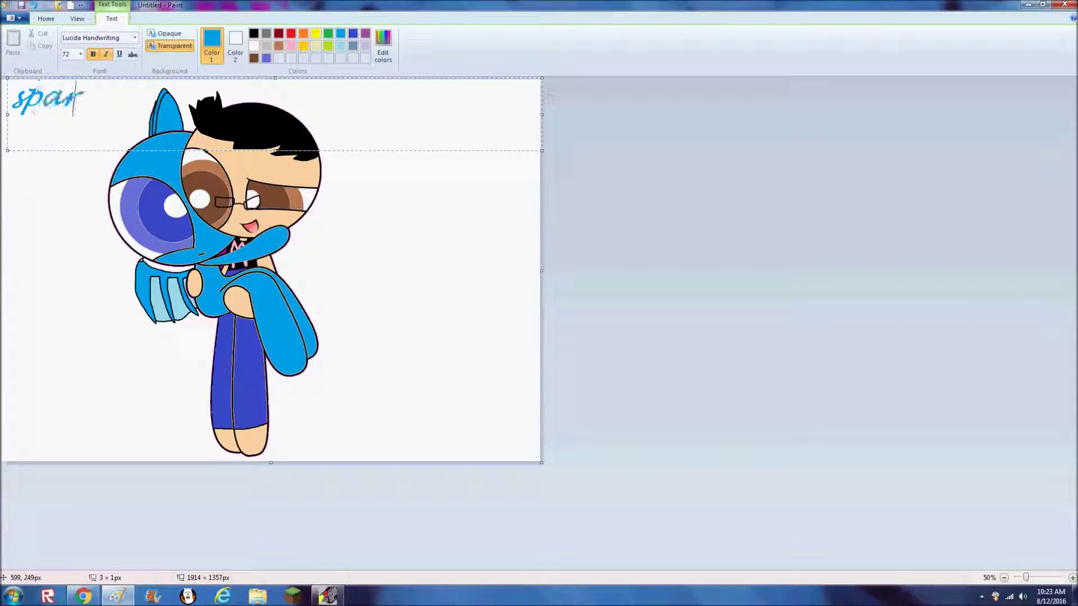
{"action": "key", "text": "BackSpace"}
{"action": "key", "text": "BackSpace"}
{"action": "key", "text": "BackSpace"}
{"action": "key", "text": "BackSpace"}
{"action": "key", "text": "BackSpace"}
{"action": "key", "text": "BackSpace"}
{"action": "key", "text": "BackSpace"}
{"action": "key", "text": "BackSpace"}
{"action": "key", "text": "BackSpace"}
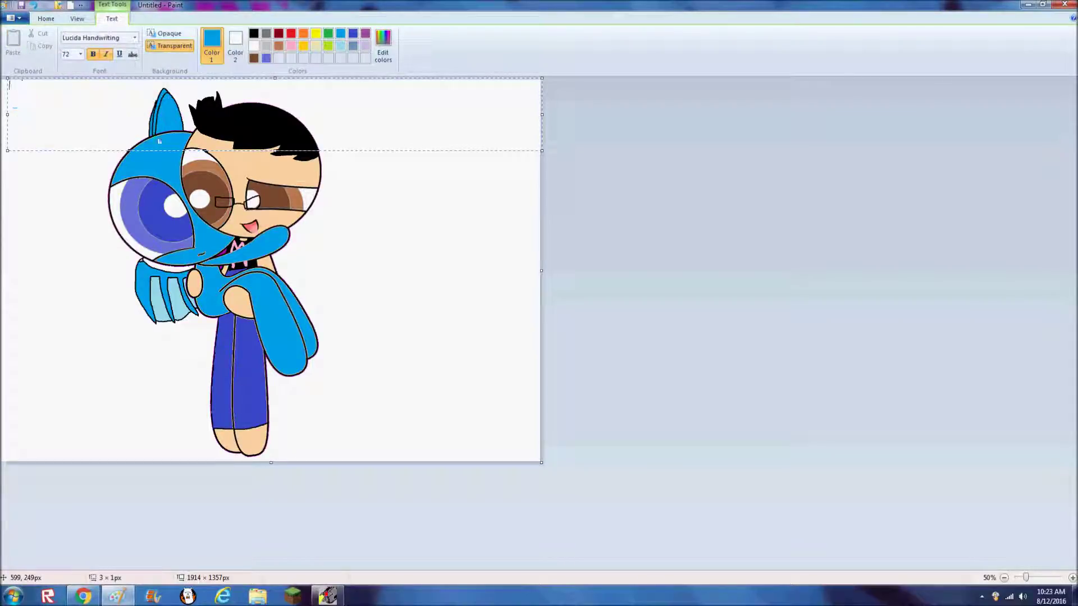
Write the caption "sparkiplier is my shipment" in indigo along the top of the canvas
{"action": "left_click", "coordinate": [353, 33]}
{"action": "type", "text": "sparki"}
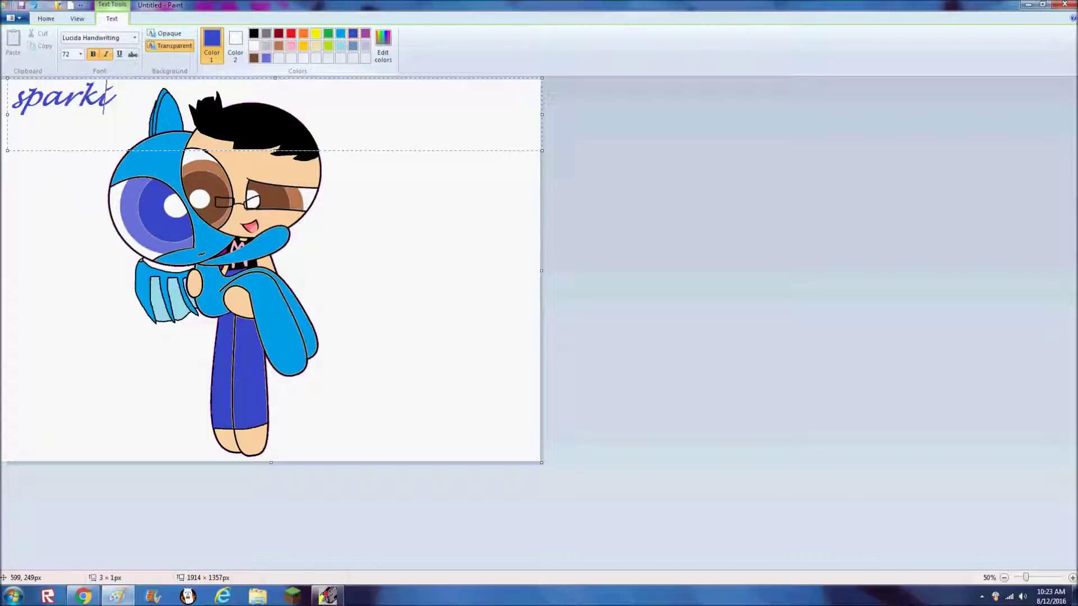
{"action": "type", "text": "plier is my shipment"}
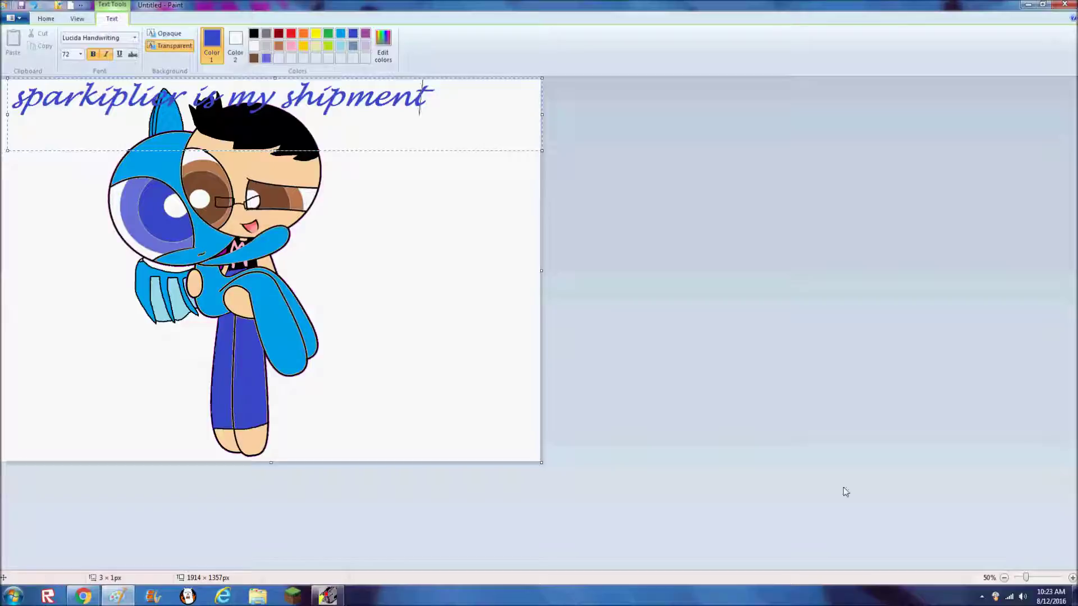
Delete the indigo caption text and leave the text box
{"action": "key", "text": "BackSpace"}
{"action": "key", "text": "BackSpace"}
{"action": "key", "text": "BackSpace"}
{"action": "key", "text": "BackSpace"}
{"action": "key", "text": "BackSpace"}
{"action": "key", "text": "BackSpace"}
{"action": "key", "text": "BackSpace"}
{"action": "key", "text": "BackSpace"}
{"action": "key", "text": "BackSpace"}
{"action": "key", "text": "BackSpace"}
{"action": "key", "text": "BackSpace"}
{"action": "key", "text": "BackSpace"}
{"action": "key", "text": "BackSpace"}
{"action": "key", "text": "BackSpace"}
{"action": "key", "text": "BackSpace"}
{"action": "key", "text": "BackSpace"}
{"action": "key", "text": "BackSpace"}
{"action": "key", "text": "BackSpace"}
{"action": "key", "text": "BackSpace"}
{"action": "key", "text": "BackSpace"}
{"action": "left_click", "coordinate": [507, 375]}
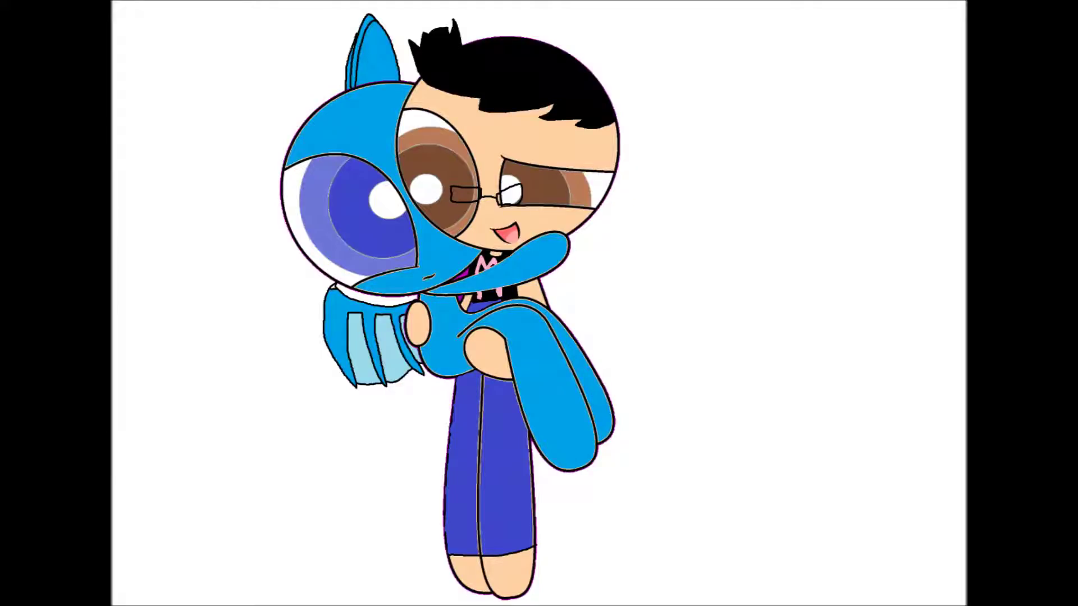